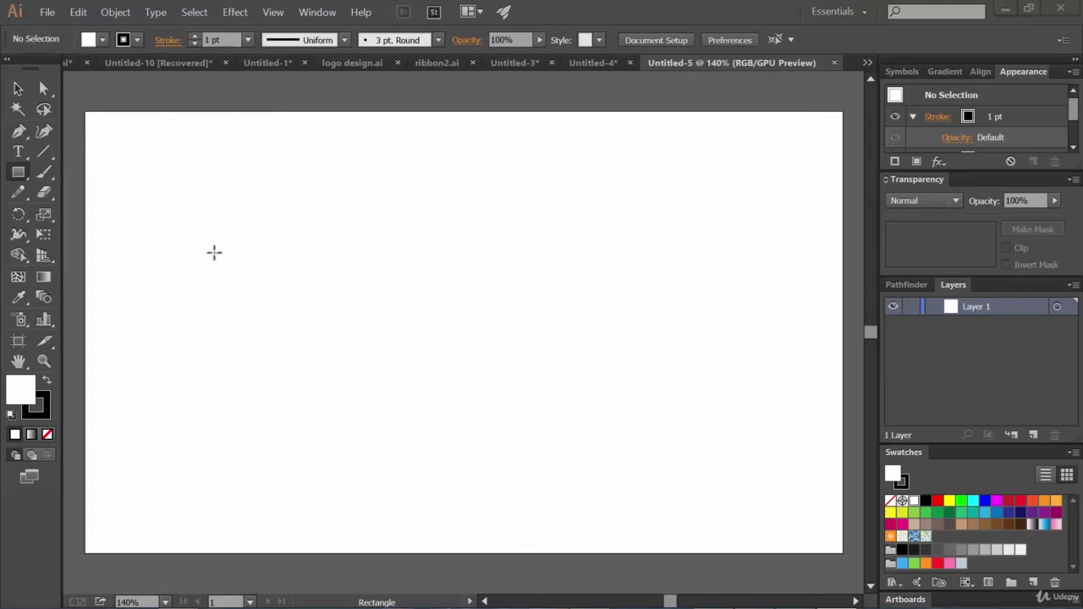
Undock the Align panel and float it over the upper part of the artboard.
drag(724, 151, 720, 144)
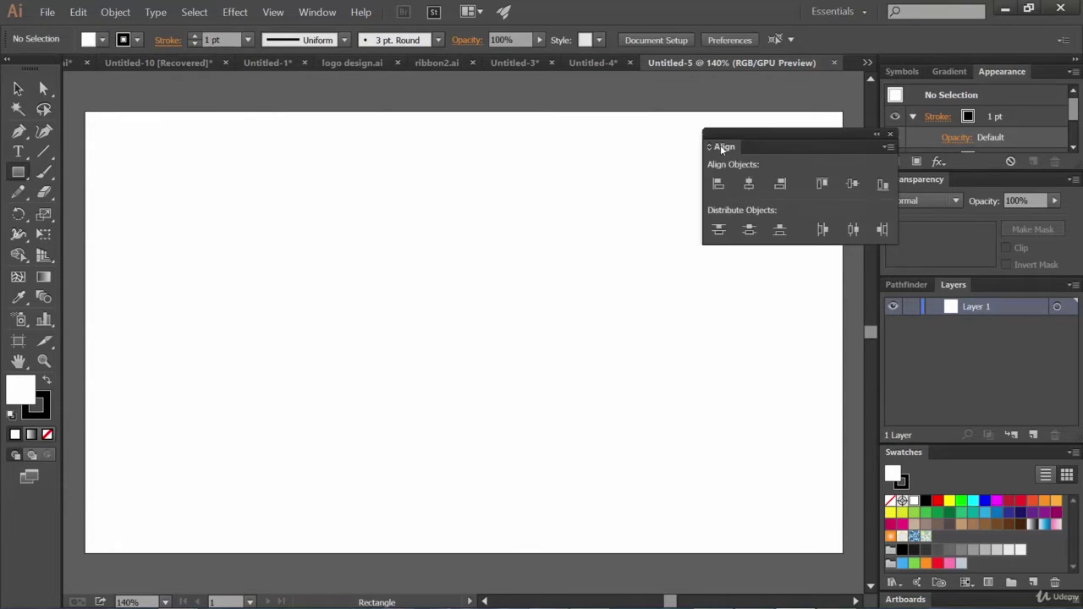
drag(798, 144, 671, 140)
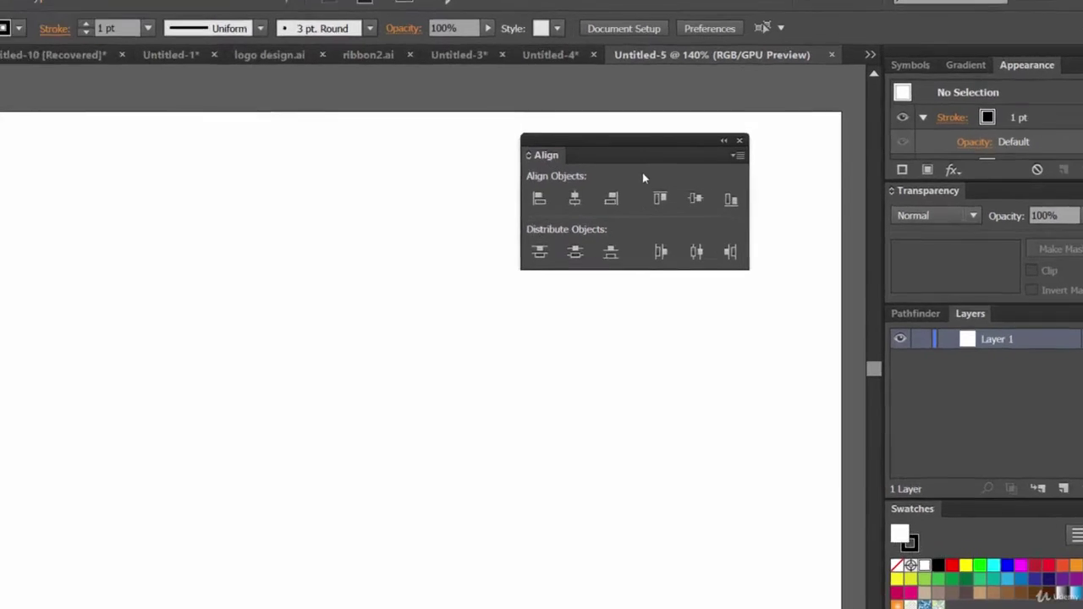
key(alt+w)
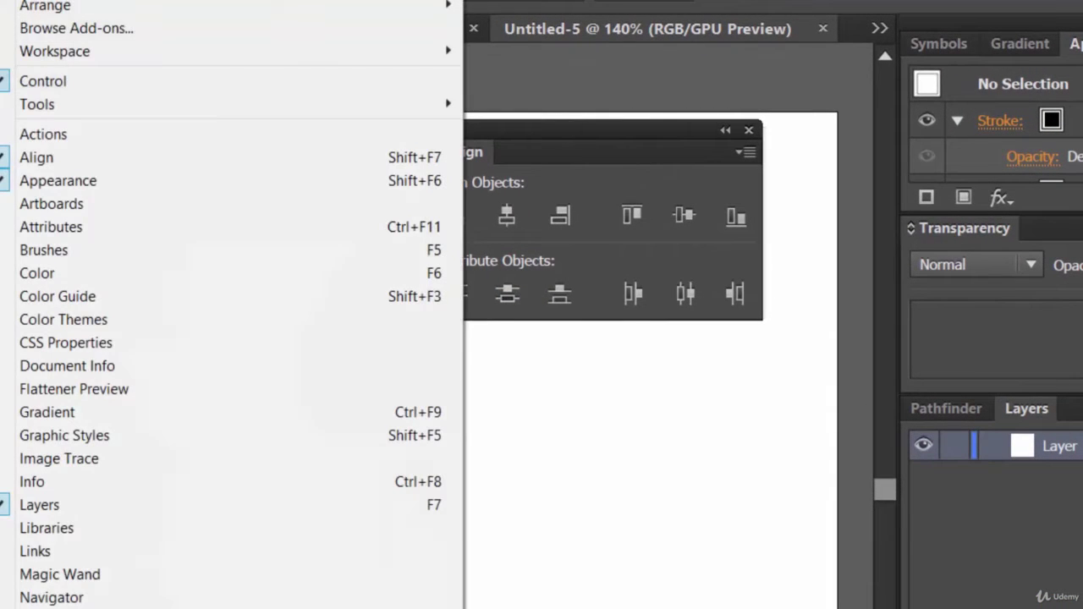
click(40, 160)
drag(638, 134, 546, 118)
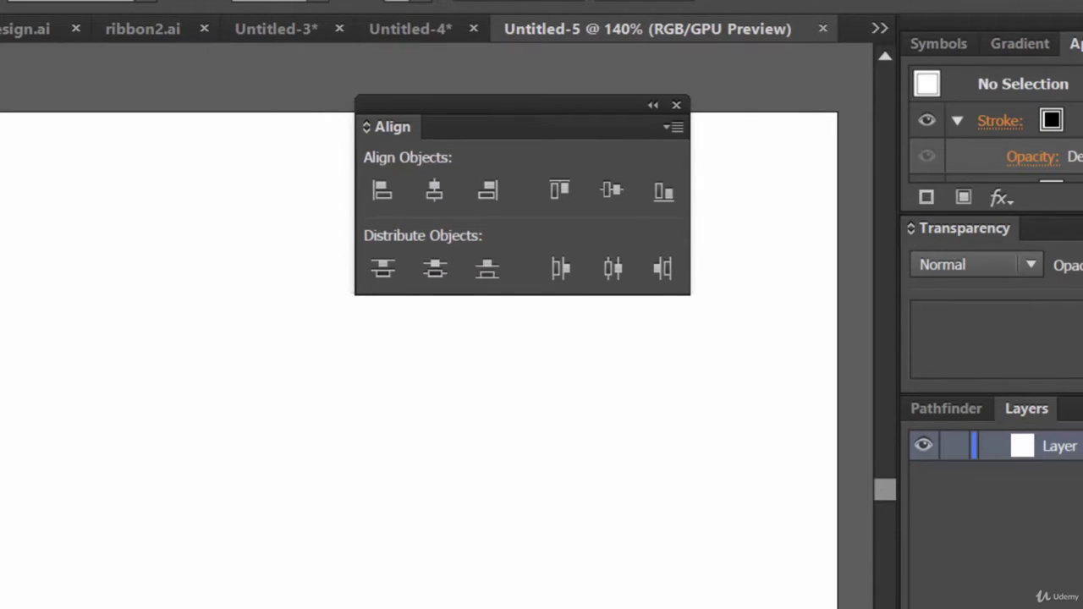
Draw a red-filled rectangle near the artboard's upper-left corner and a smaller bright green rectangle on top of it.
drag(0, 197, 38, 490)
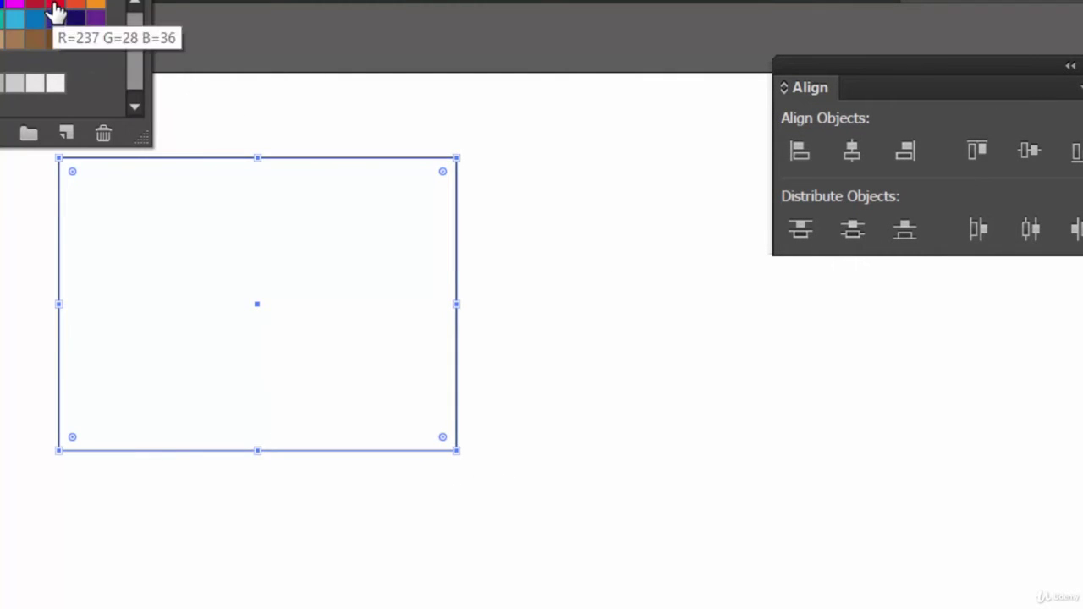
click(53, 9)
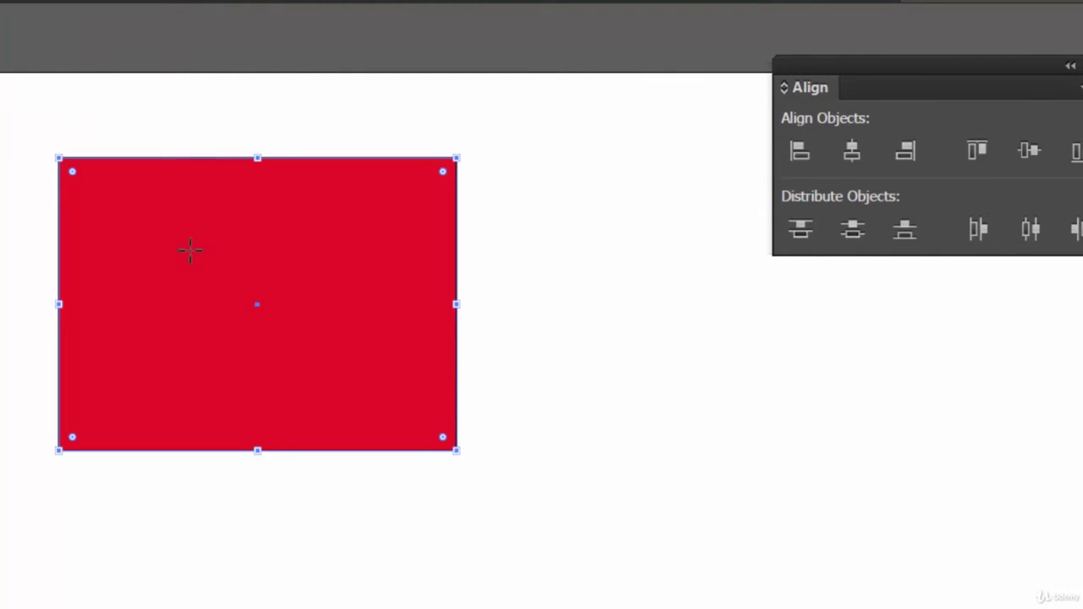
mouse_move(136, 212)
mouse_down()
mouse_move(299, 358)
mouse_move(407, 418)
mouse_up()
click(0, 0)
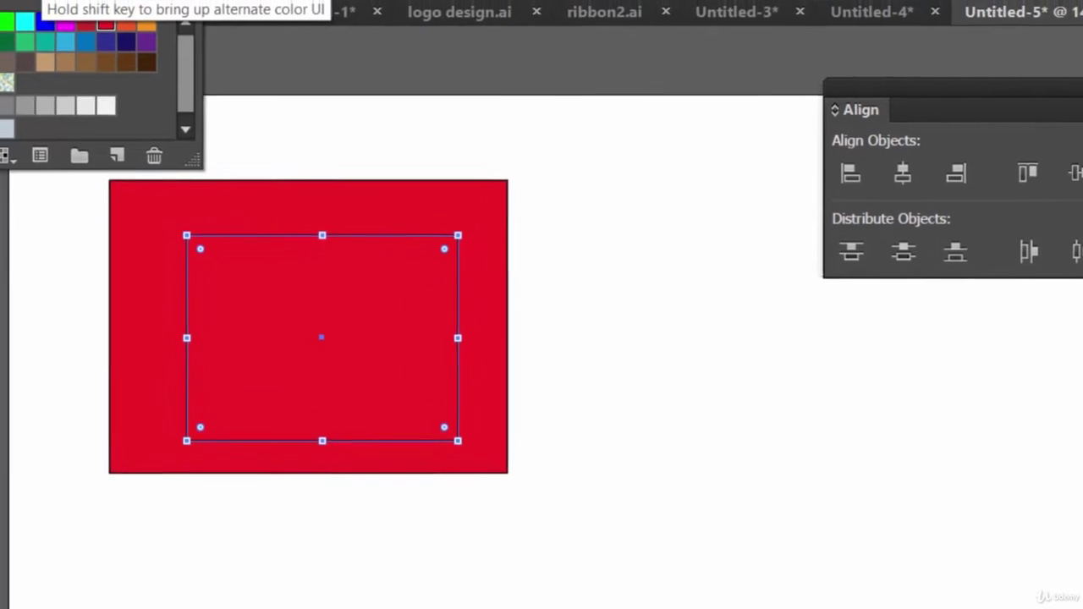
click(0, 4)
click(477, 116)
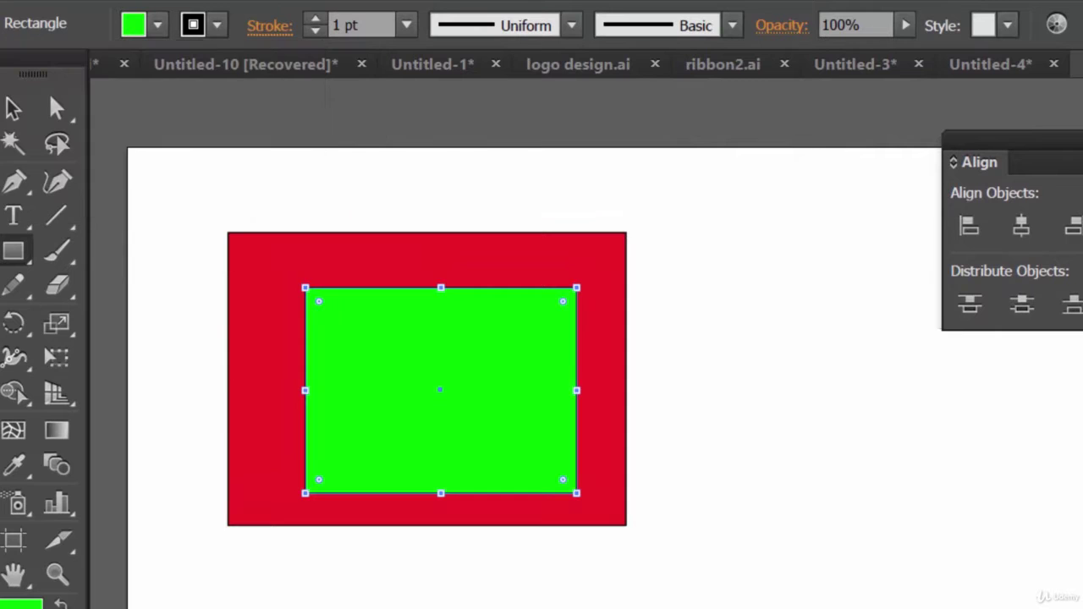
Select the green rectangle and nudge it right and left by eye to position it within the red one.
key(v)
key(ctrl+shift+a)
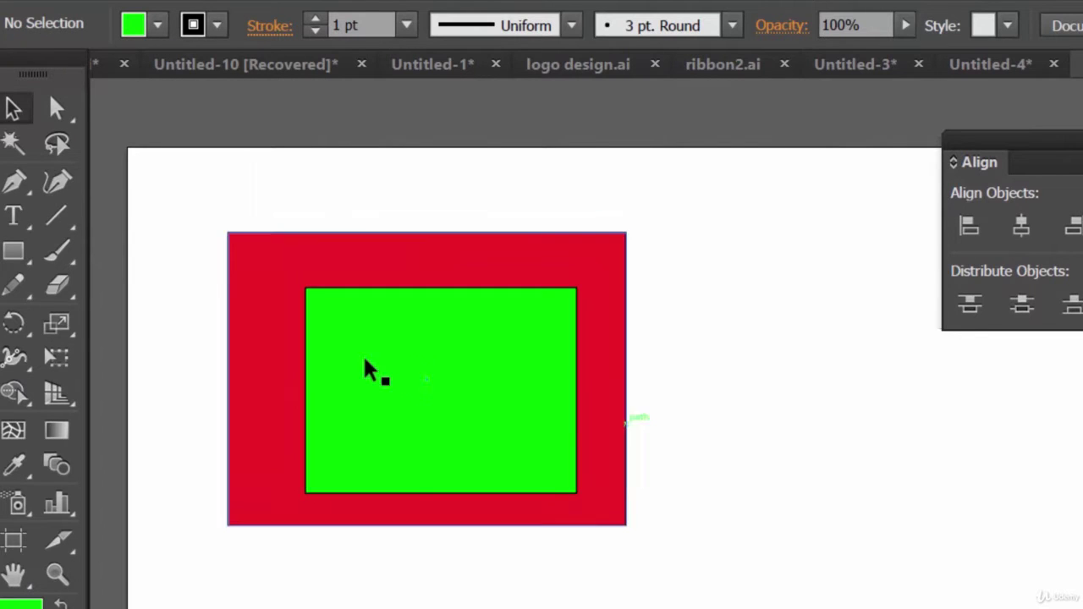
click(481, 370)
key(shift+Right)
key(Right)
key(Right)
key(Right)
key(Right)
key(Right)
key(Left)
key(Left)
key(Left)
key(Left)
key(Left)
key(Left)
key(Left)
key(Right)
key(Right)
key(Right)
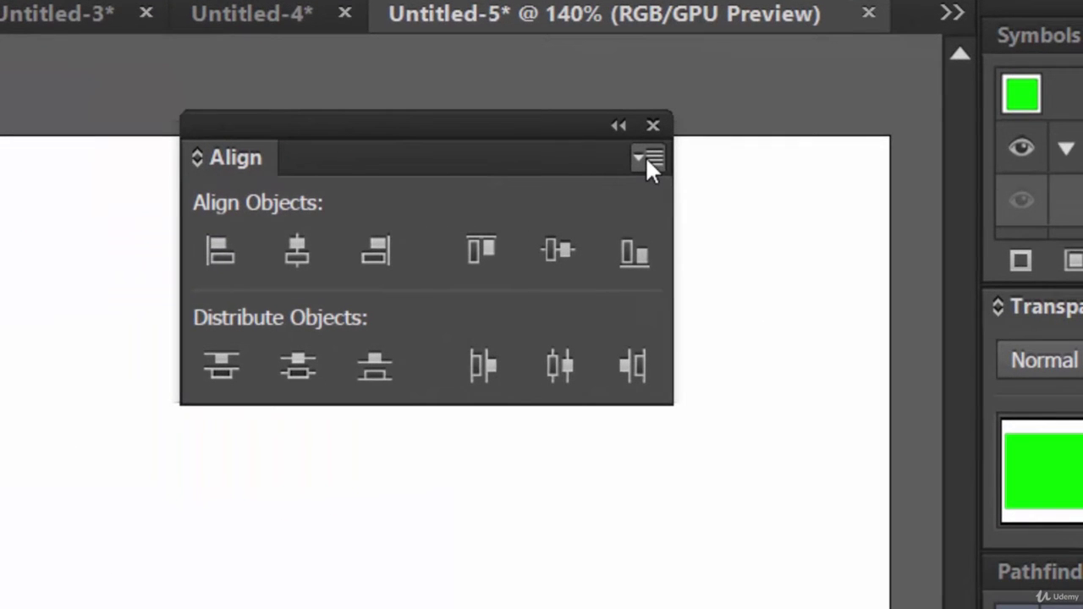
Show the Align panel's additional options for distribute spacing and alignment reference.
click(649, 161)
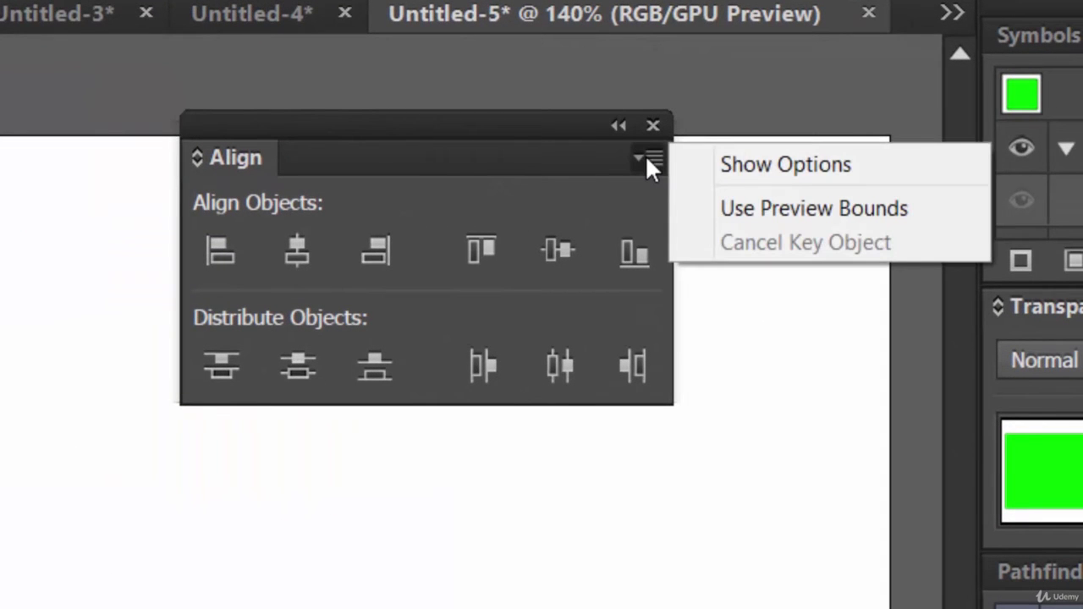
click(648, 161)
click(648, 161)
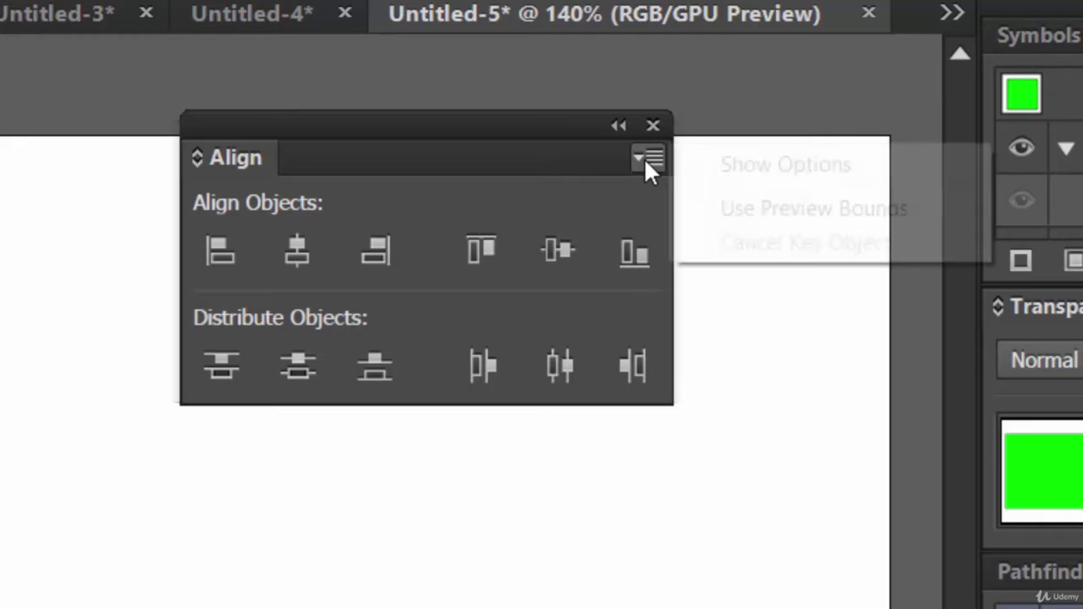
click(760, 166)
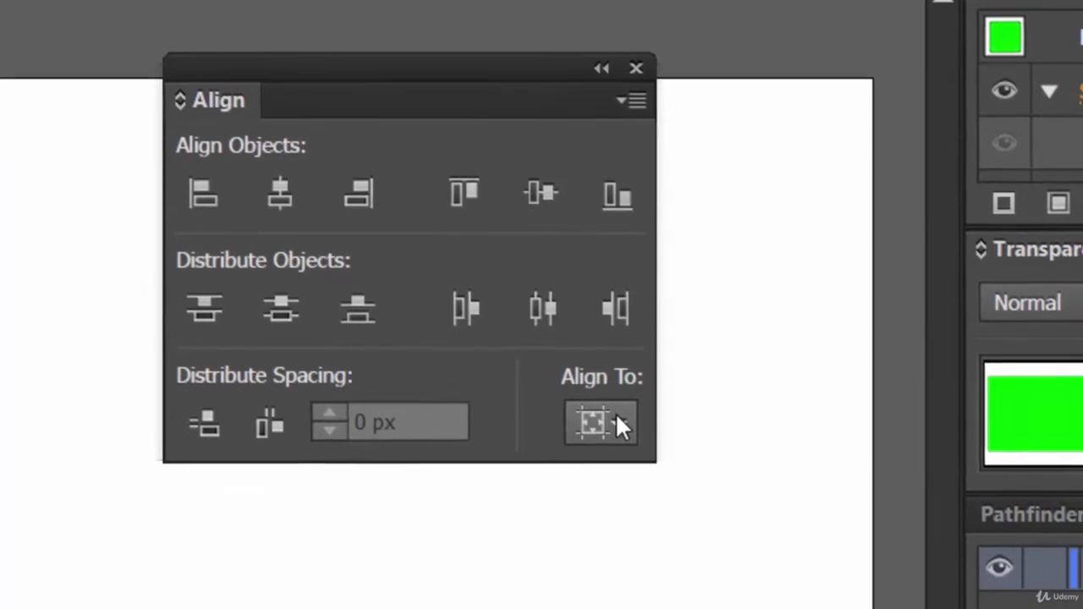
Set the alignment reference to Align to Artboard.
click(632, 474)
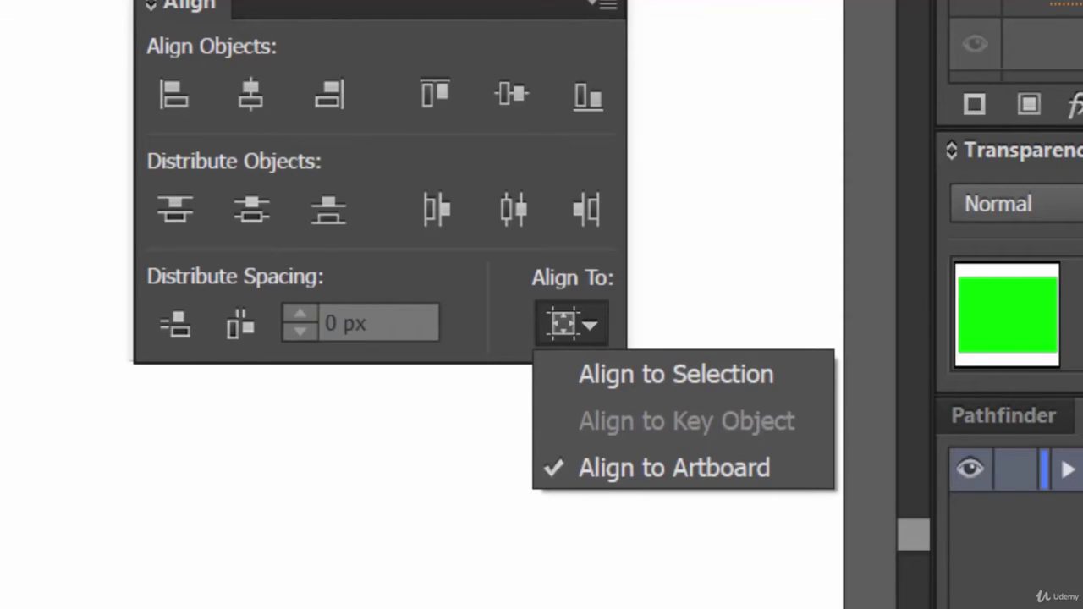
click(666, 466)
click(596, 322)
click(659, 486)
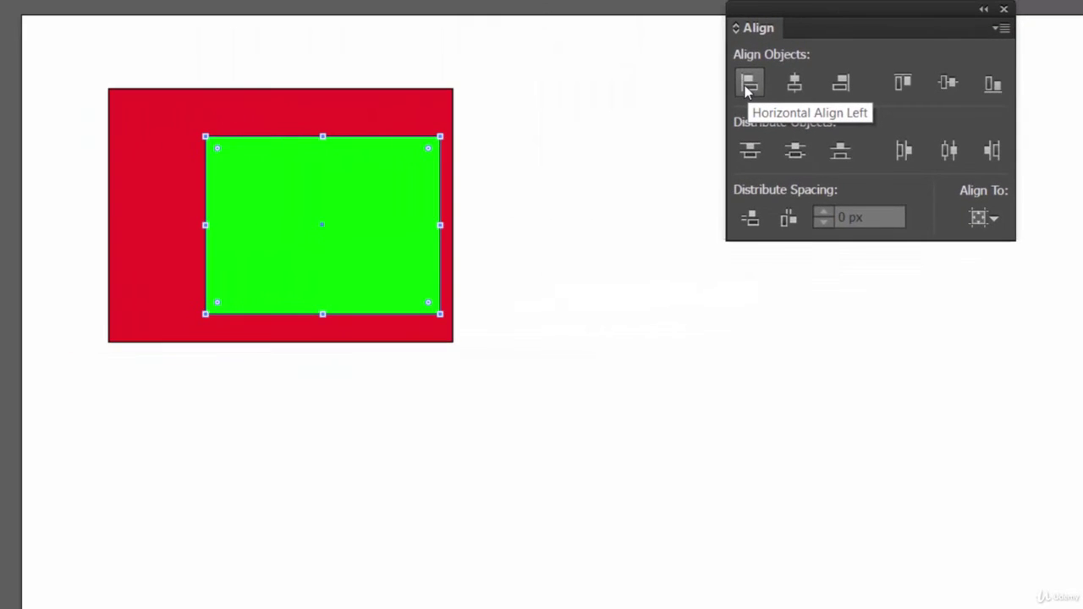
Align the green rectangle to the artboard's left, horizontal center and right, then to its top, vertical center and bottom.
click(746, 90)
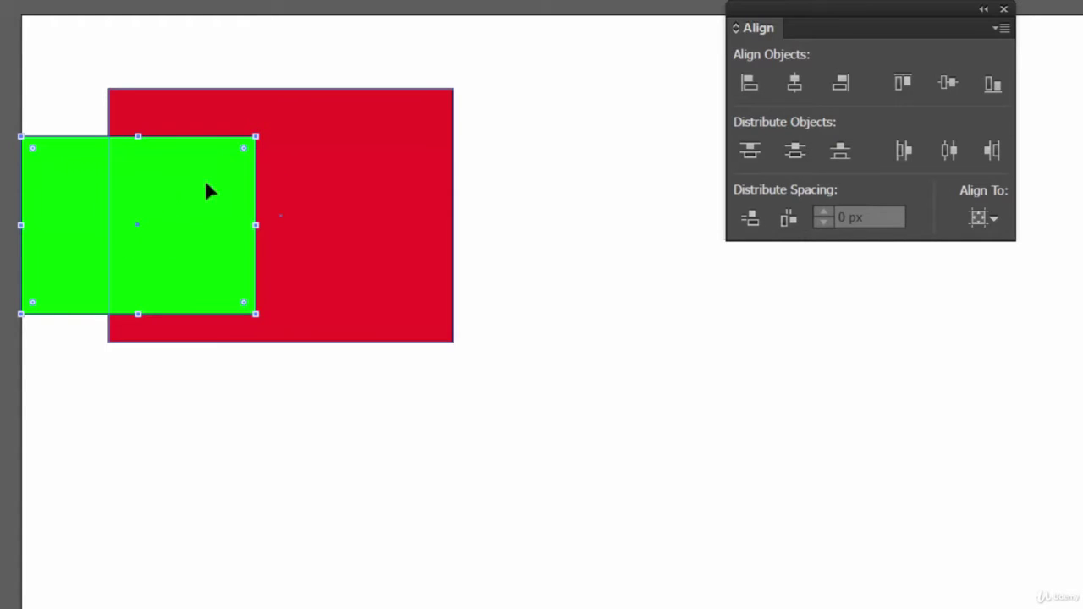
click(795, 86)
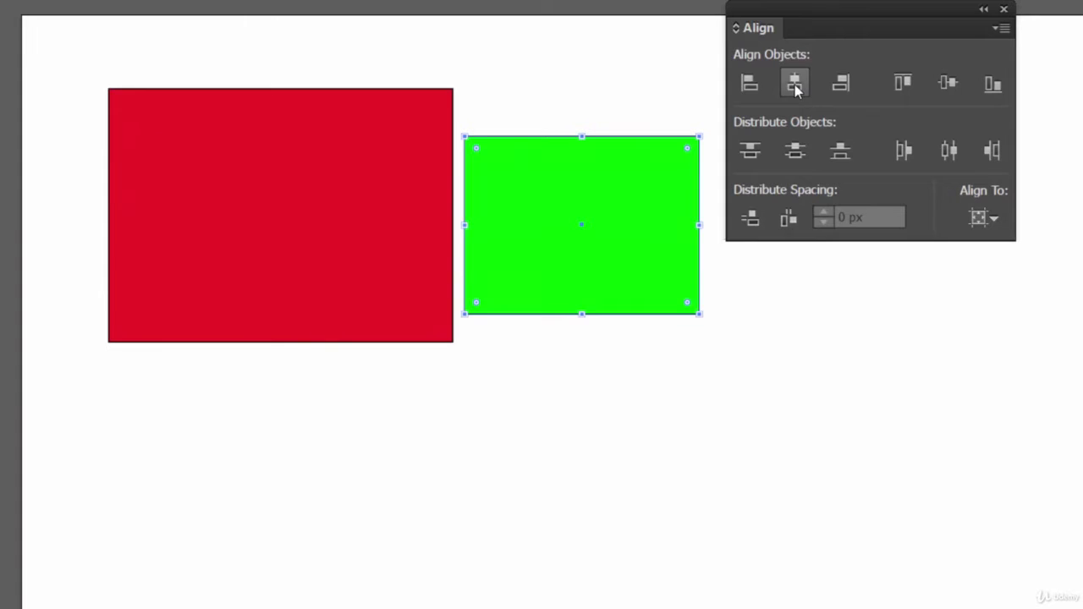
click(844, 84)
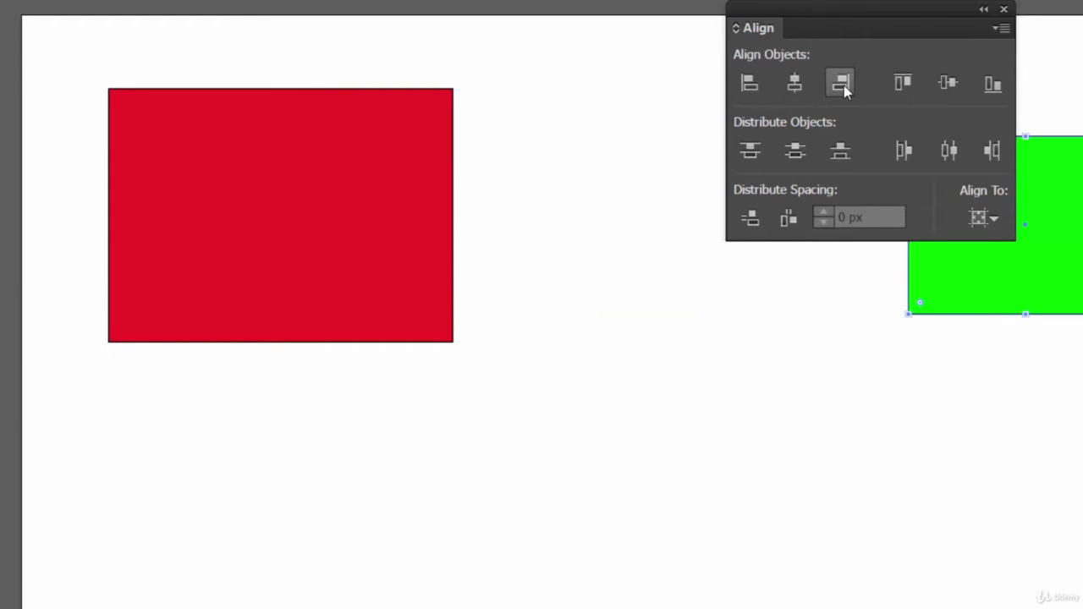
click(907, 83)
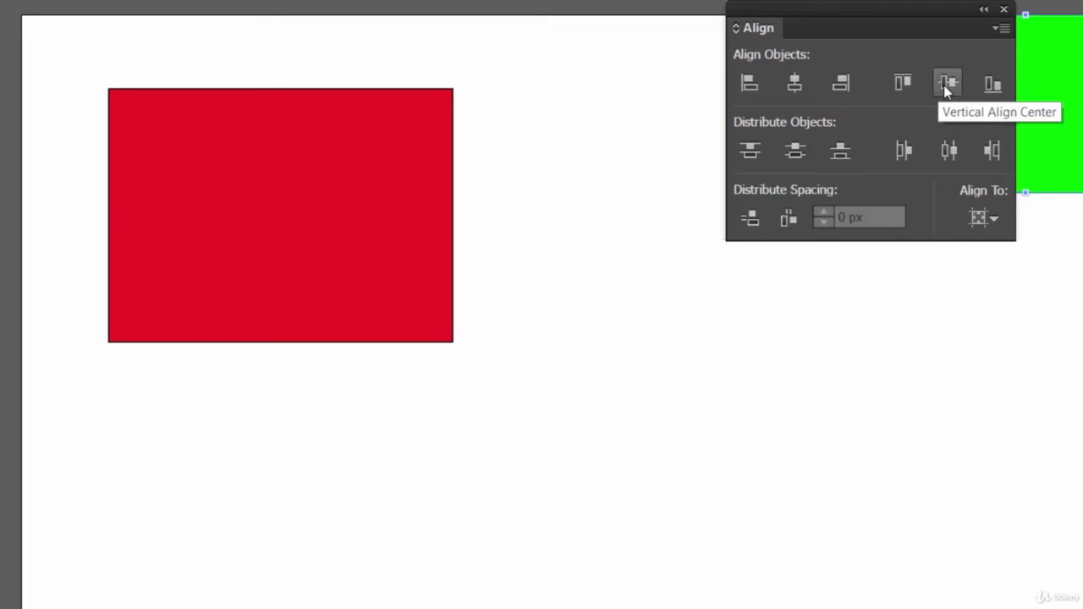
click(948, 85)
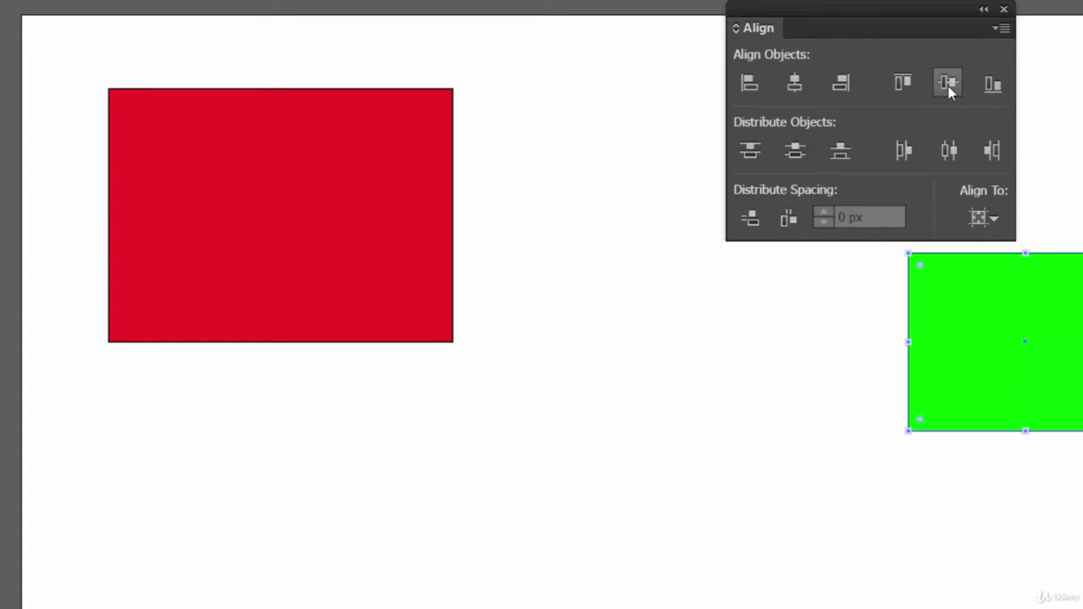
click(992, 90)
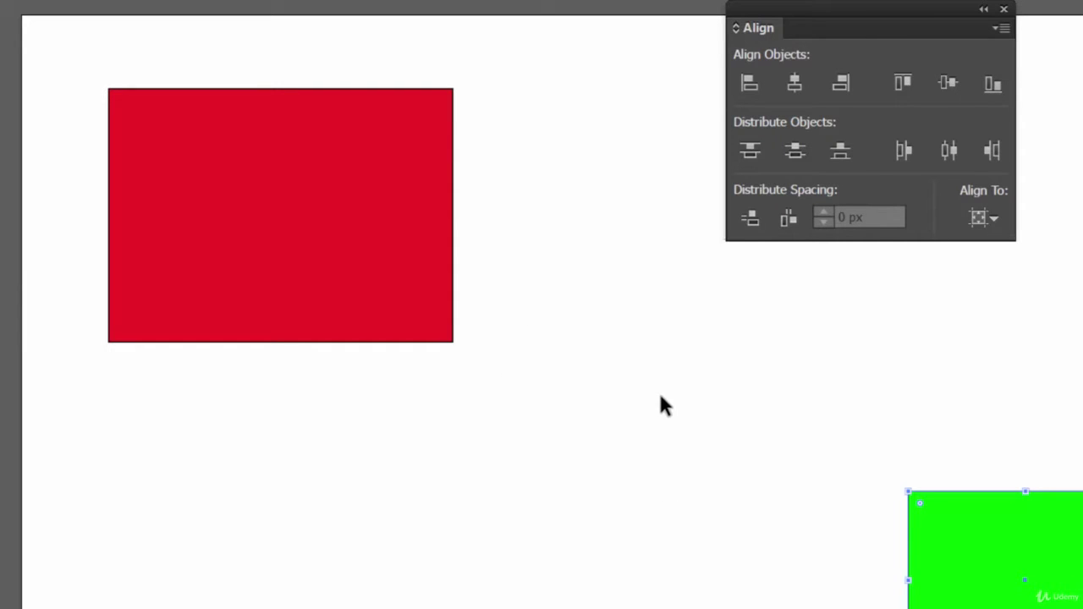
Center the green rectangle horizontally and vertically on the artboard.
click(795, 85)
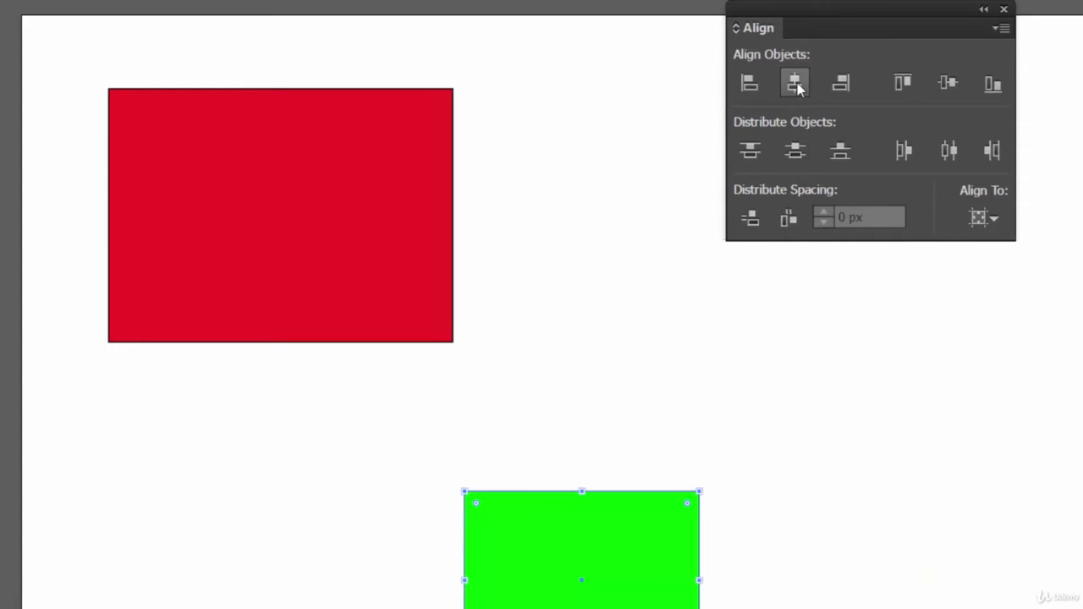
click(948, 83)
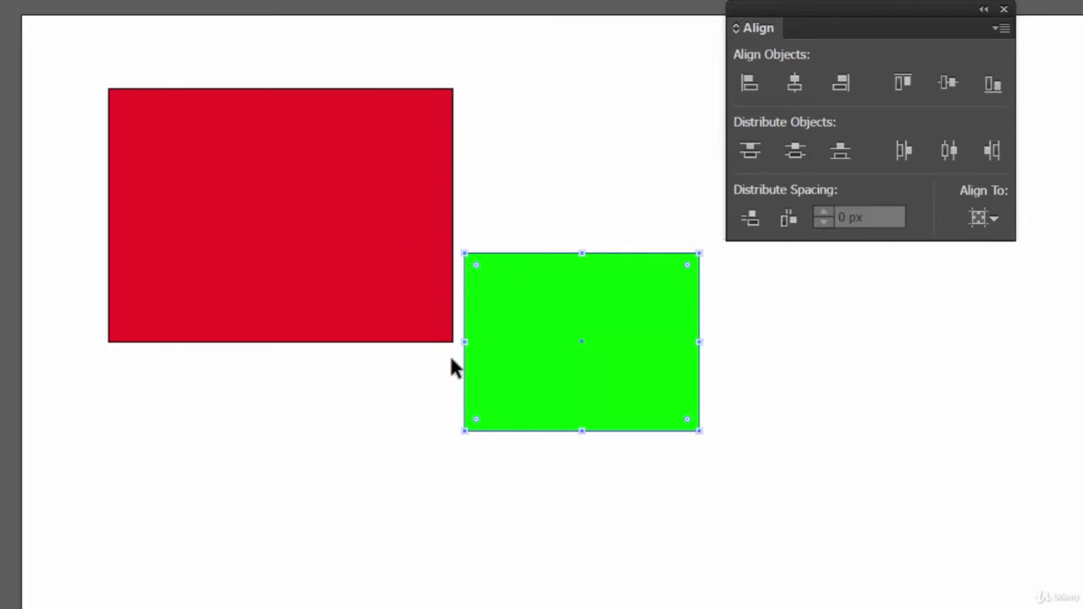
click(237, 224)
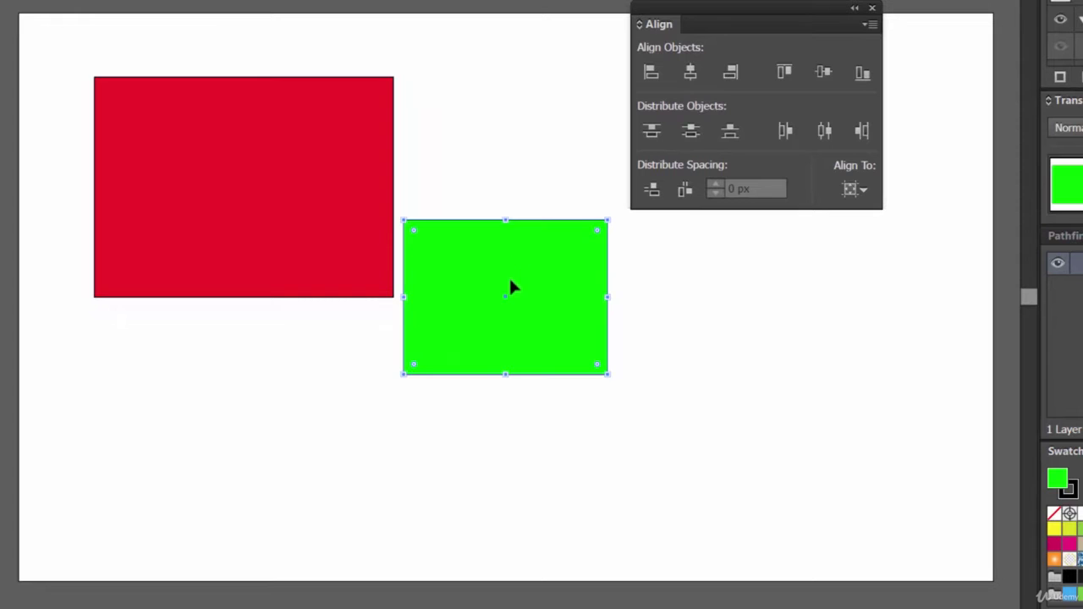
Move the green rectangle over the red one and center both together horizontally and vertically on the artboard.
drag(538, 290, 267, 211)
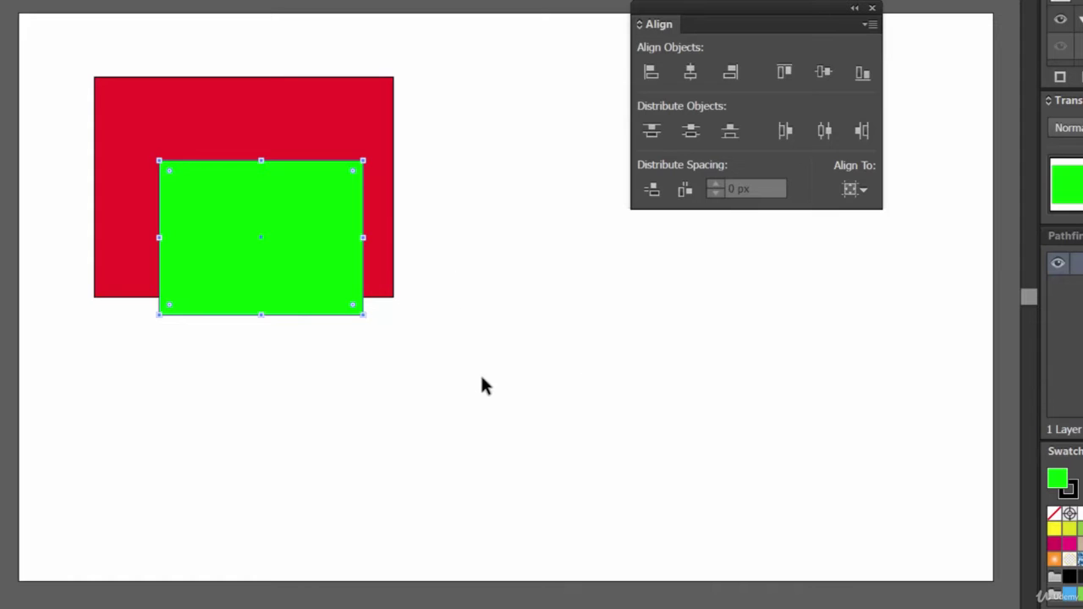
drag(466, 382, 134, 24)
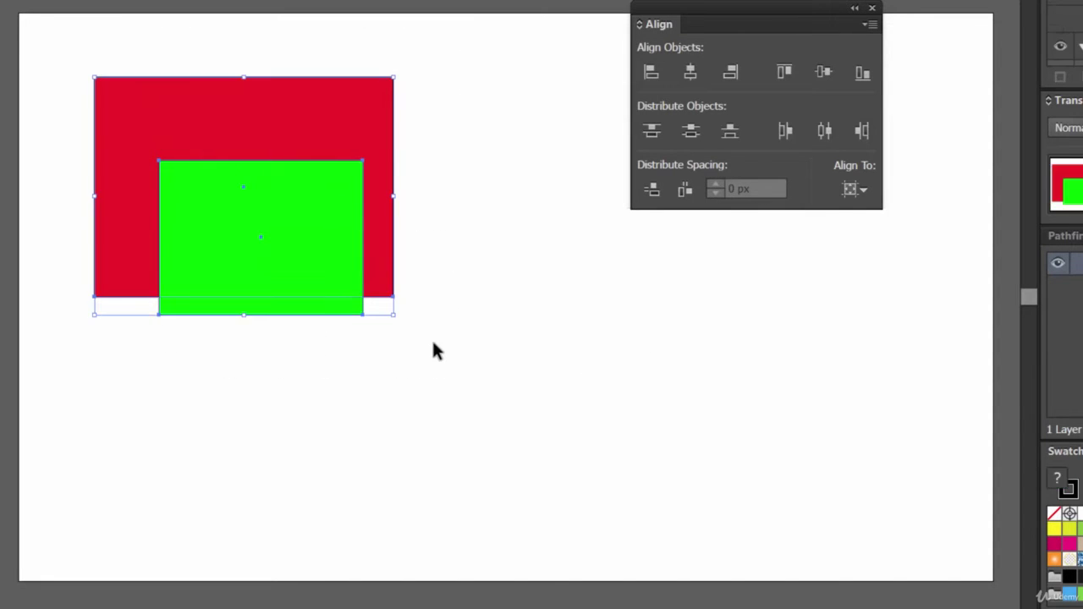
click(690, 74)
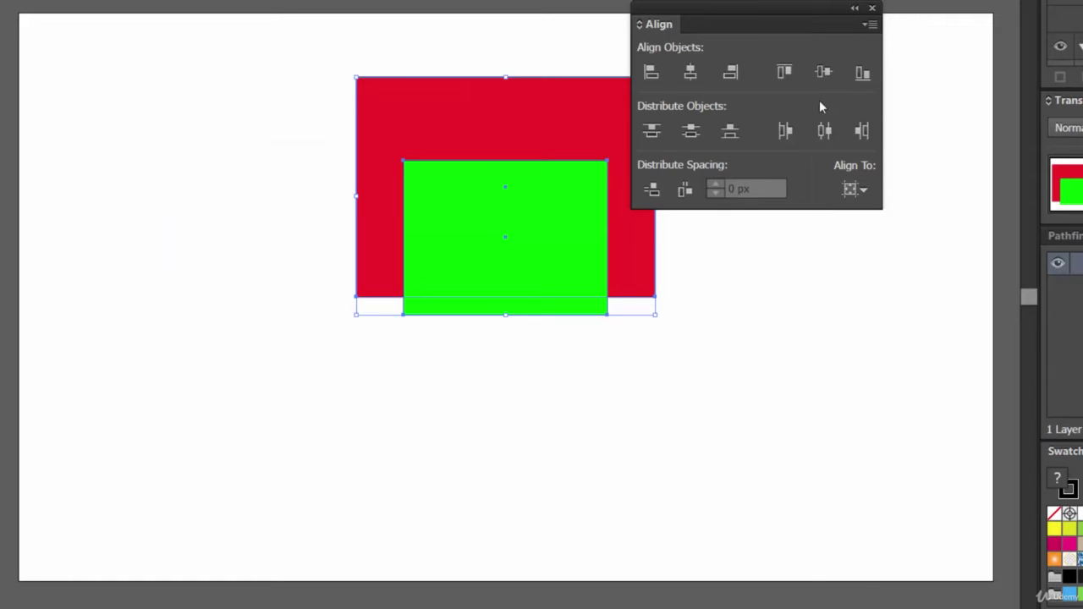
click(822, 75)
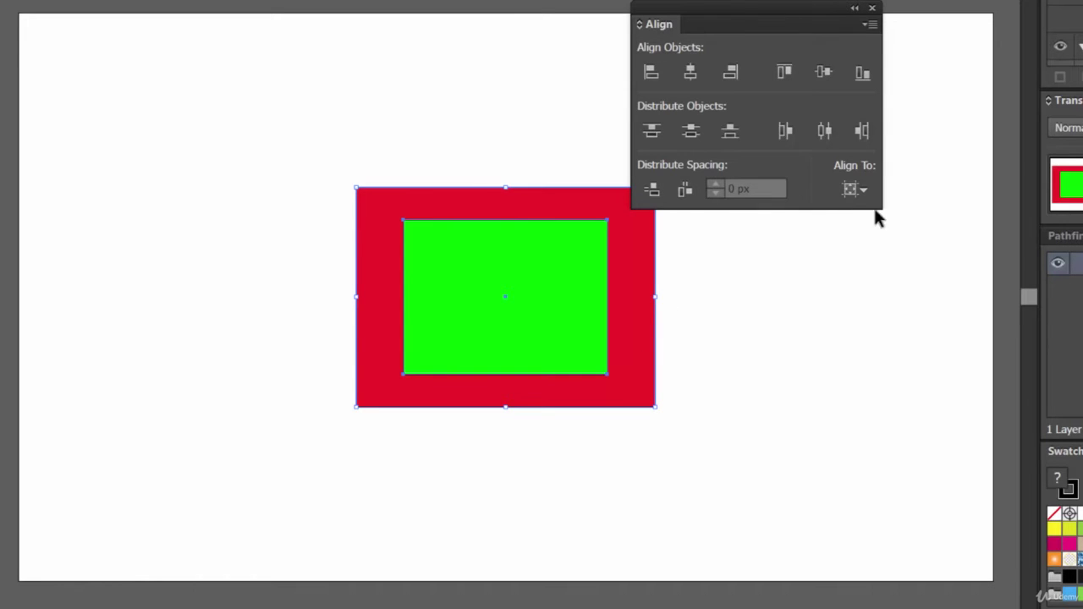
Keep Align to Artboard as the reference and move the Align panel clear of the rectangles.
click(856, 189)
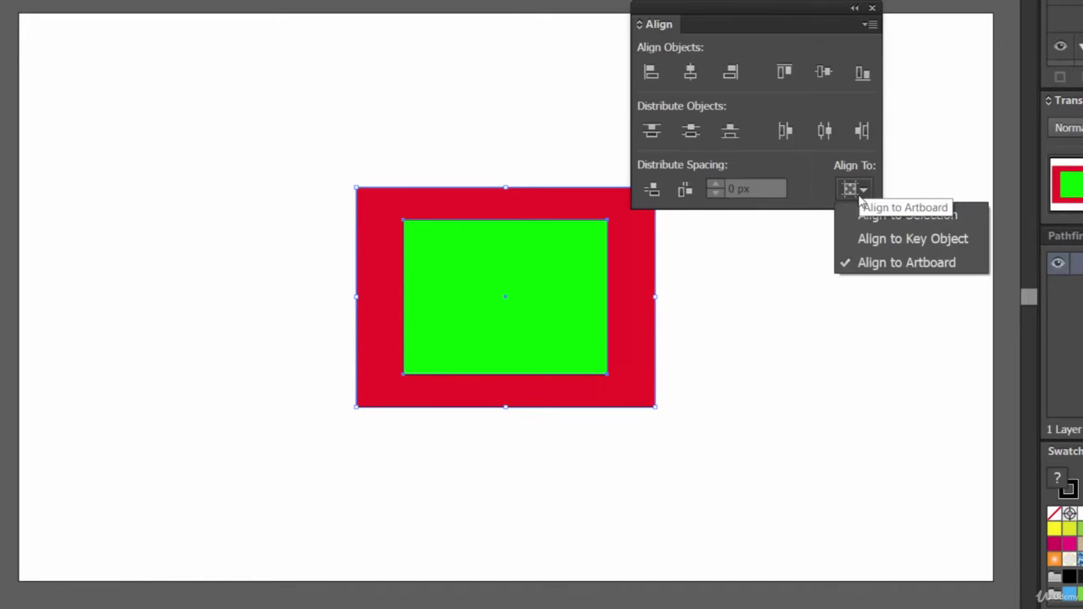
click(884, 262)
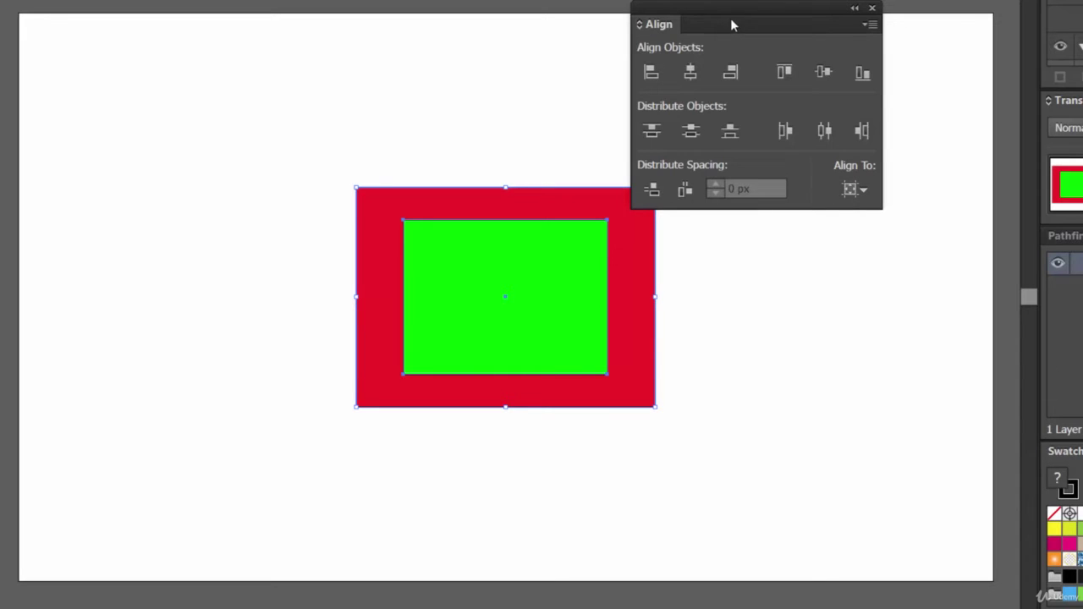
drag(731, 22, 853, 26)
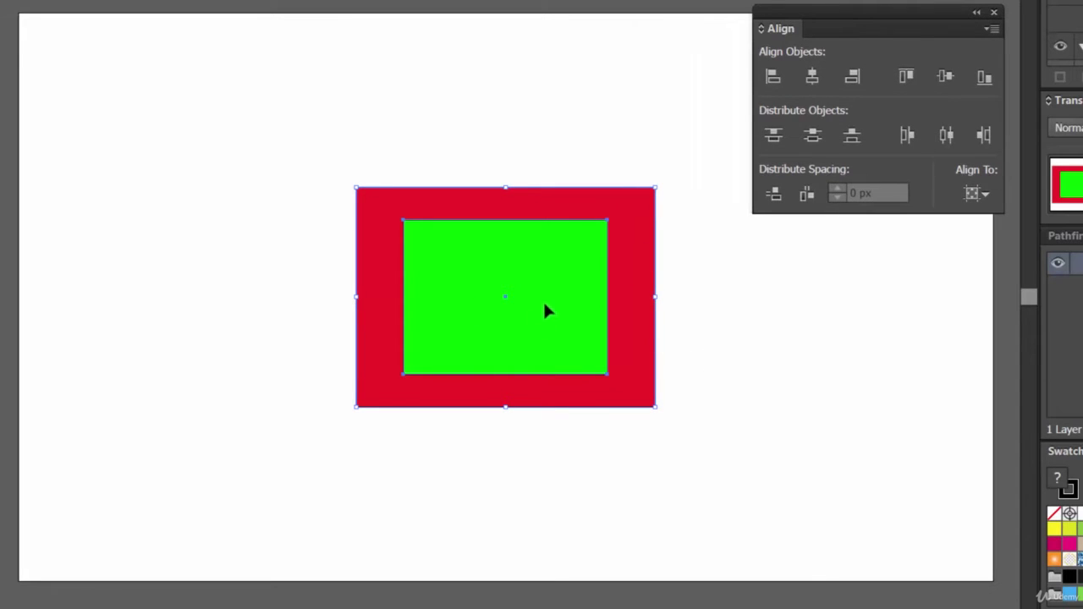
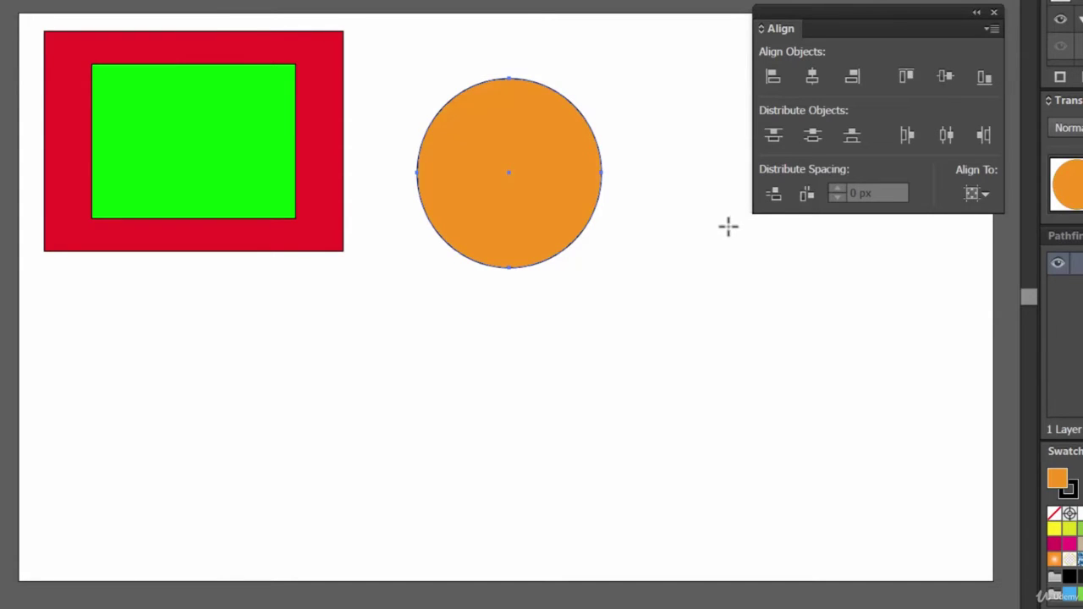
Raise the orange circle slightly, then place a duplicate shrunk to roughly a third inside it.
drag(528, 138, 525, 115)
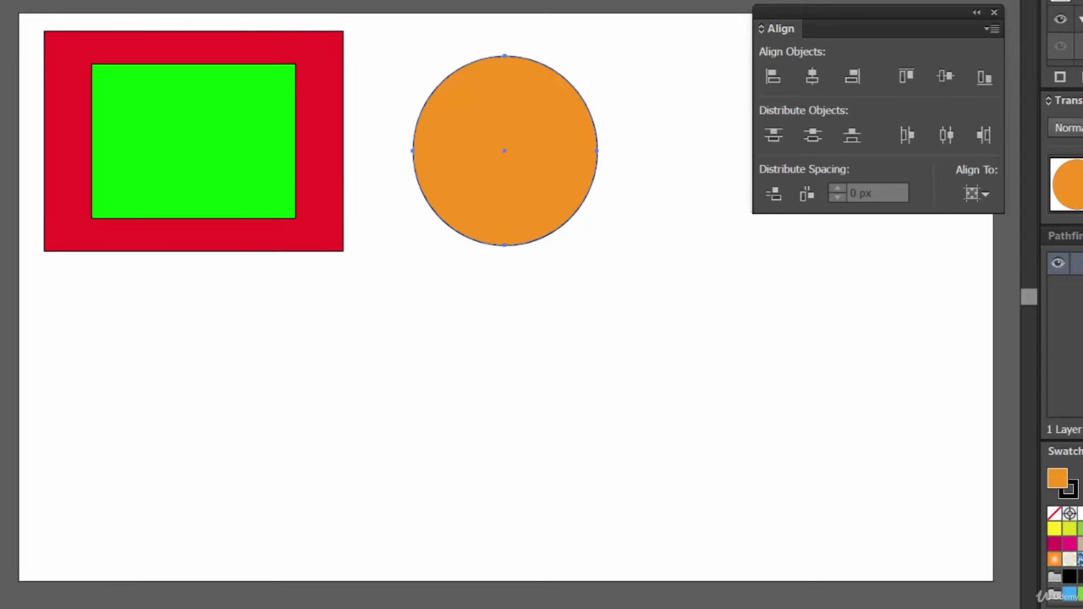
drag(537, 119, 583, 319)
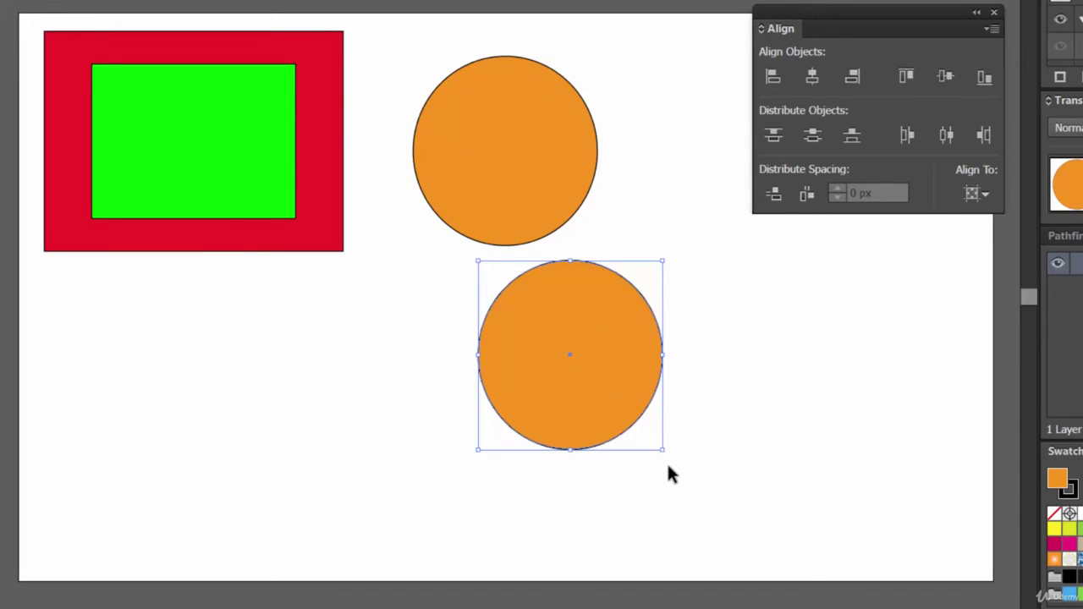
drag(663, 449, 546, 359)
drag(525, 299, 517, 164)
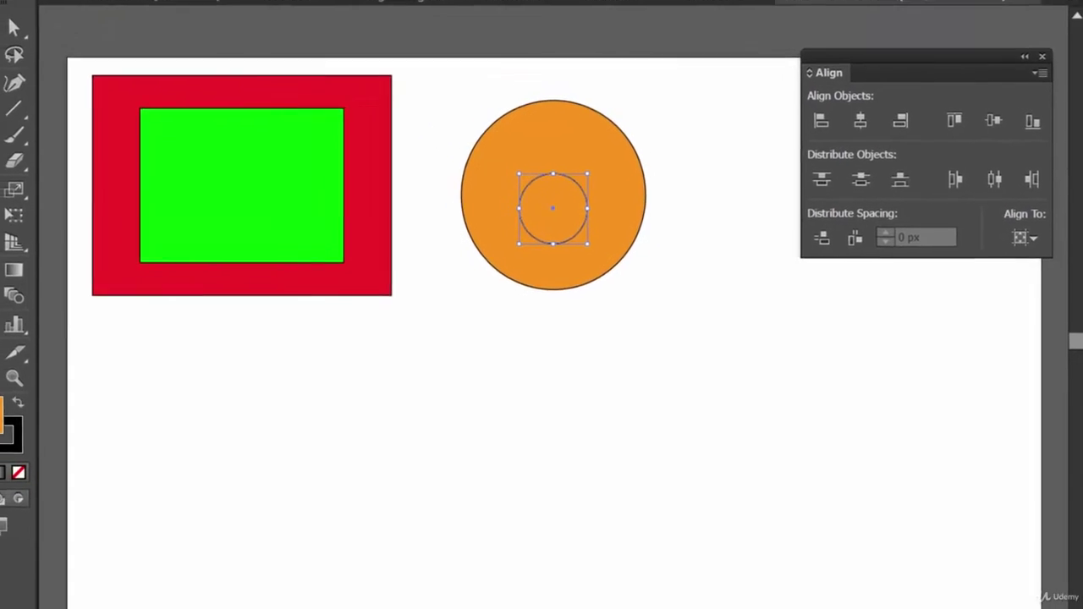
Fill the small inner circle with dark red and move it slightly upward within the orange circle.
click(131, 6)
click(165, 44)
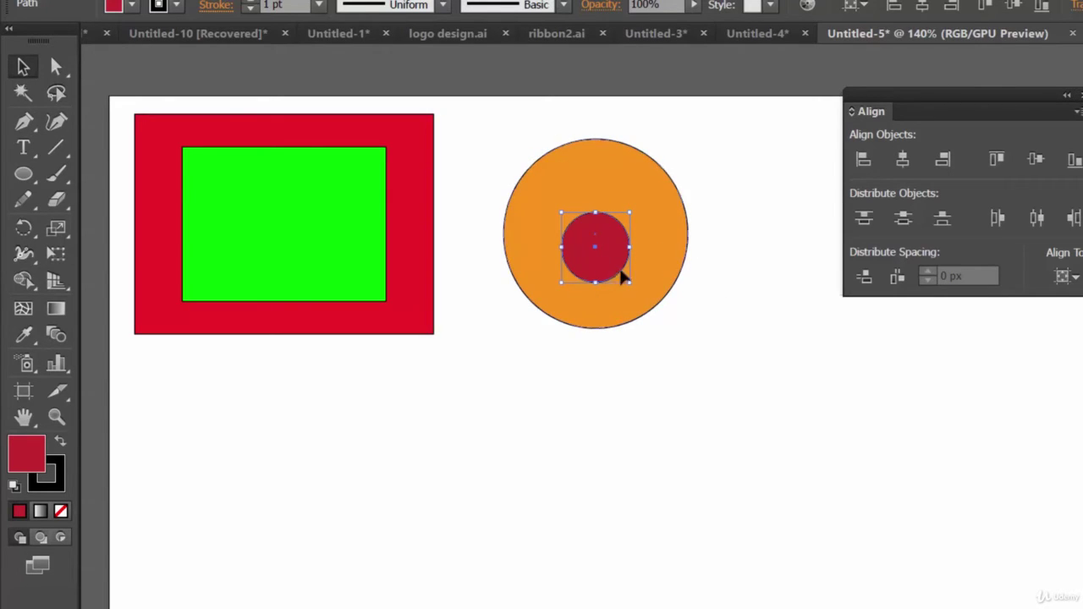
drag(587, 246, 609, 215)
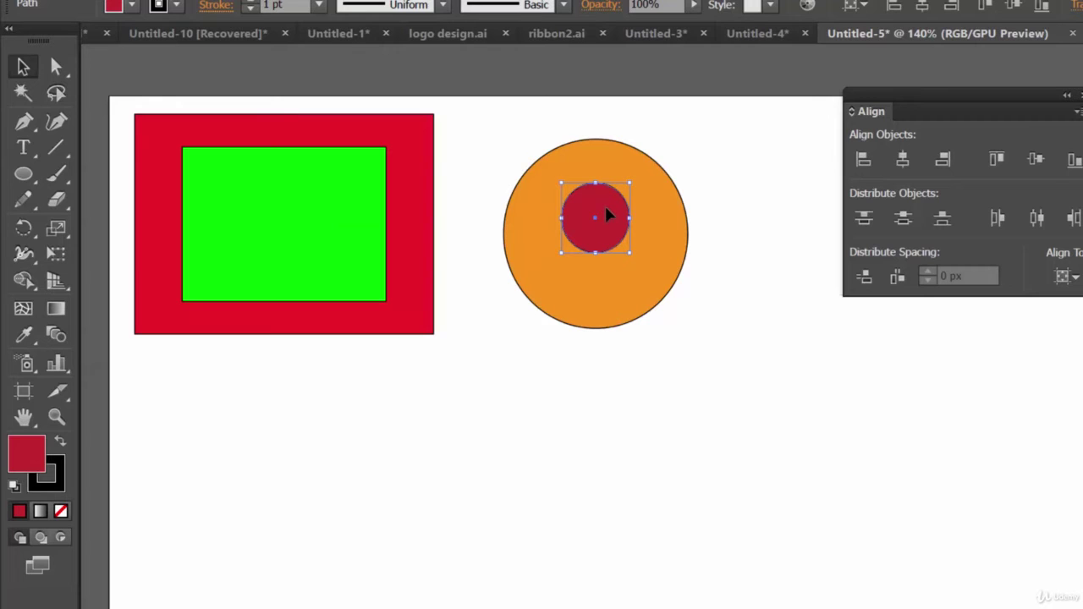
Set the alignment reference to Align to Selection and align the vertical centers of the orange and dark red circles.
click(1068, 276)
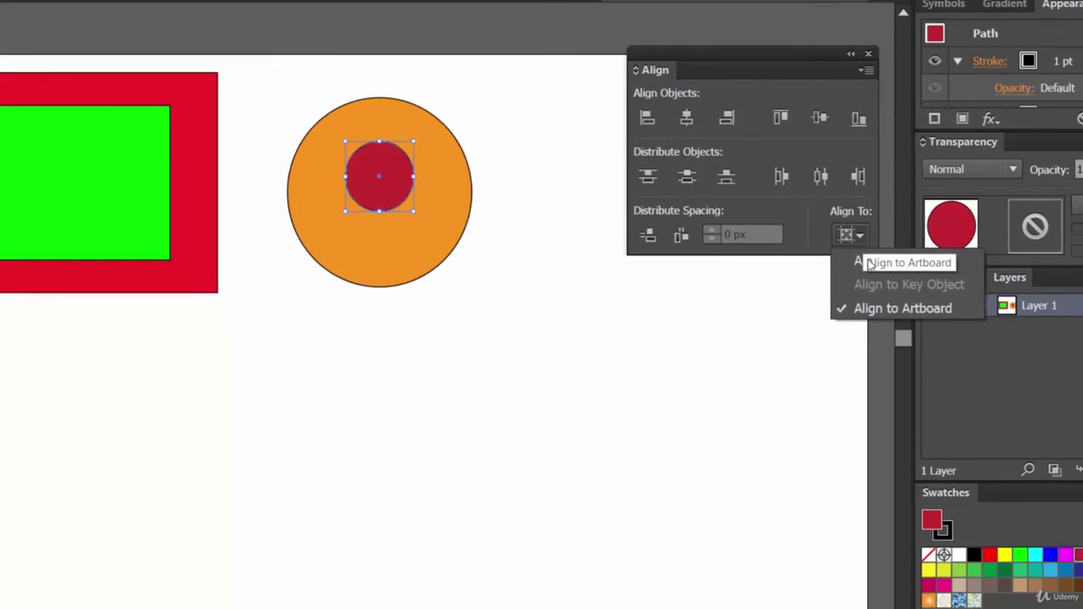
click(869, 260)
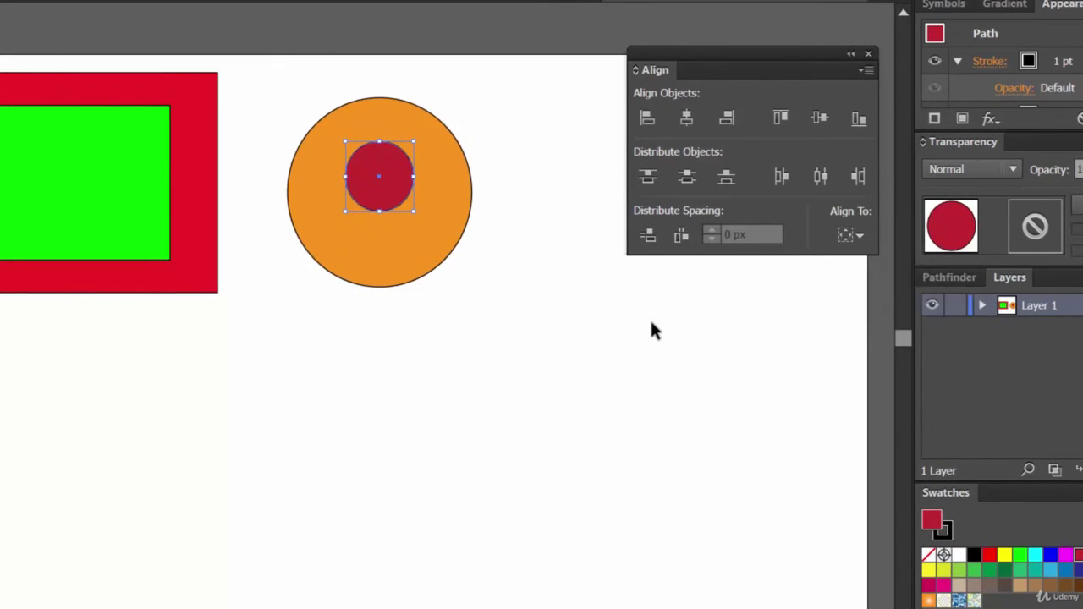
drag(485, 318, 271, 93)
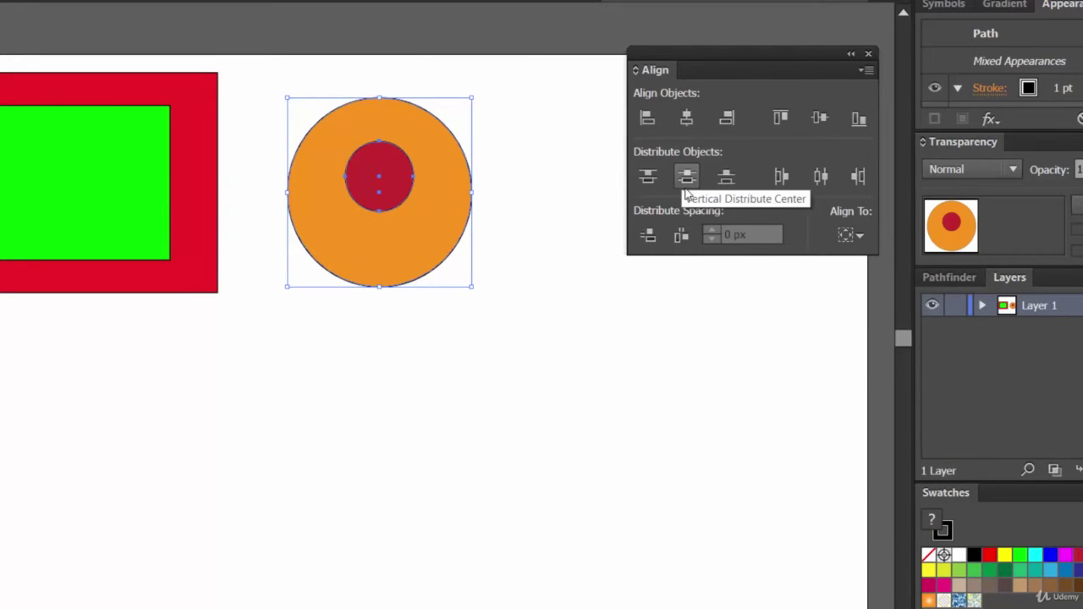
click(819, 119)
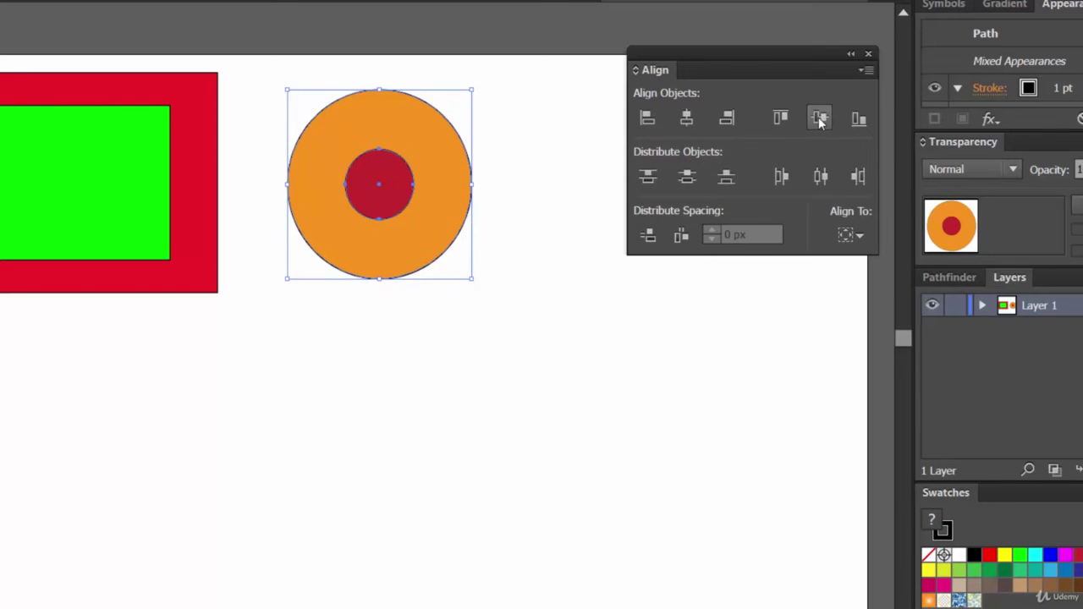
click(550, 267)
drag(500, 280, 309, 117)
click(532, 348)
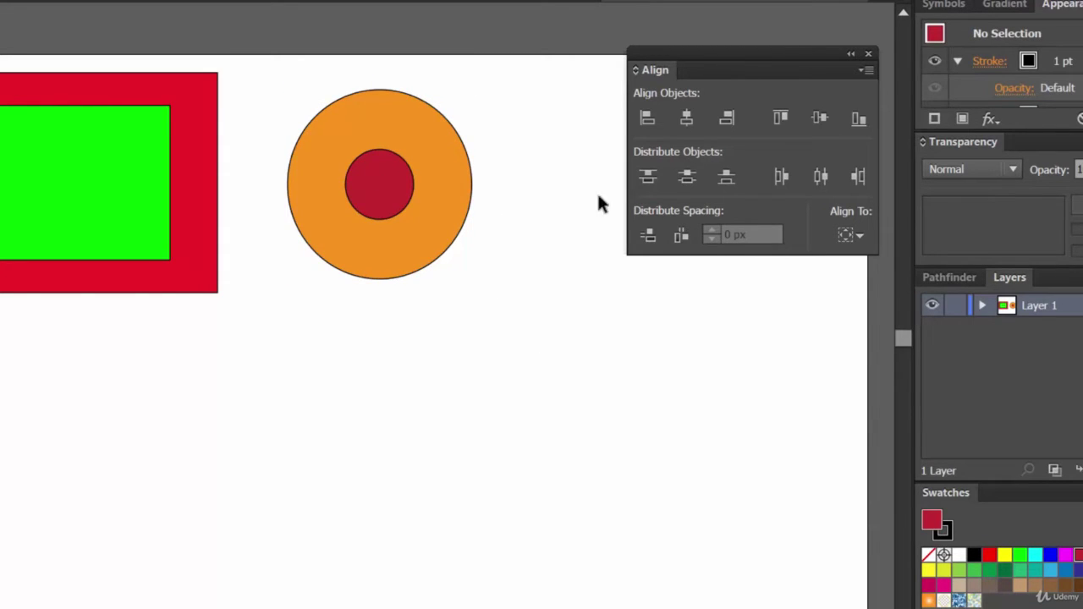
Move the Align panel away from the artwork and place a duplicate of both concentric circles to the right of the originals.
drag(821, 79, 984, 108)
click(309, 155)
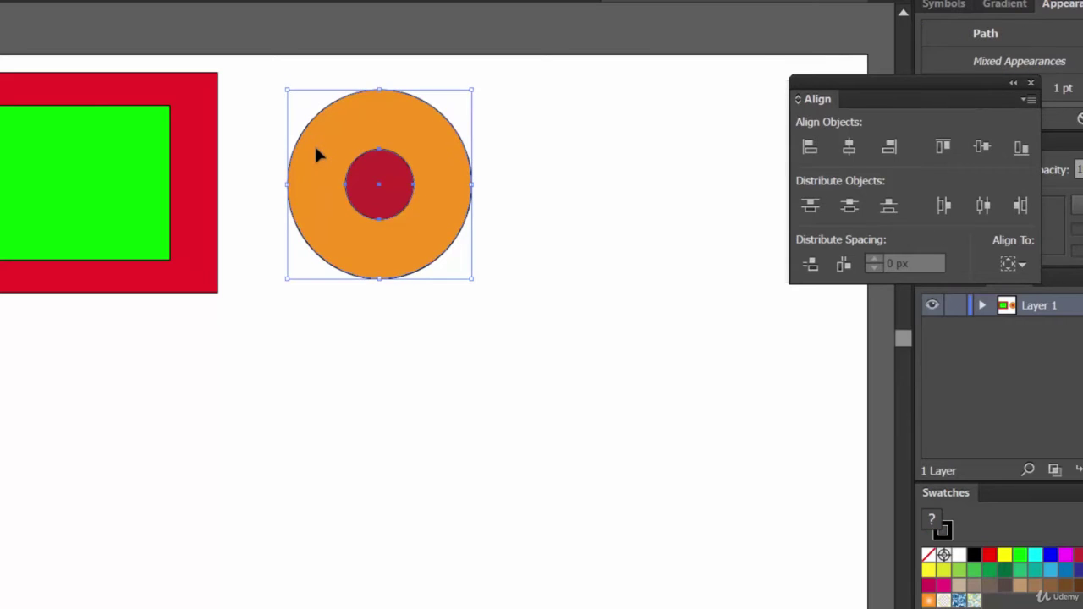
drag(394, 184, 658, 182)
click(709, 337)
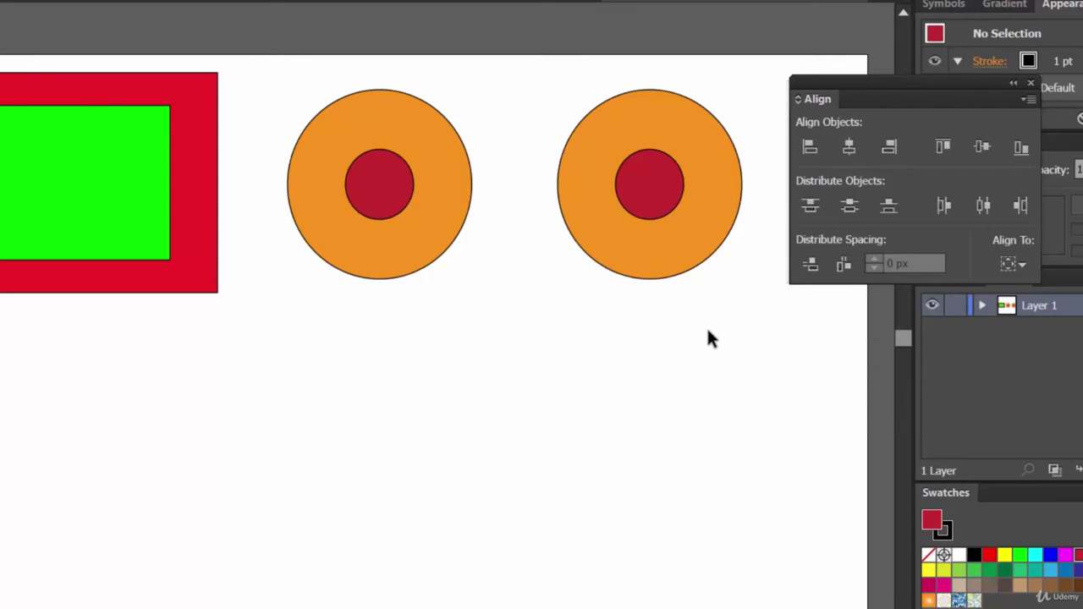
drag(710, 335, 356, 272)
click(601, 353)
drag(692, 317, 224, 111)
click(544, 362)
drag(694, 329, 110, 148)
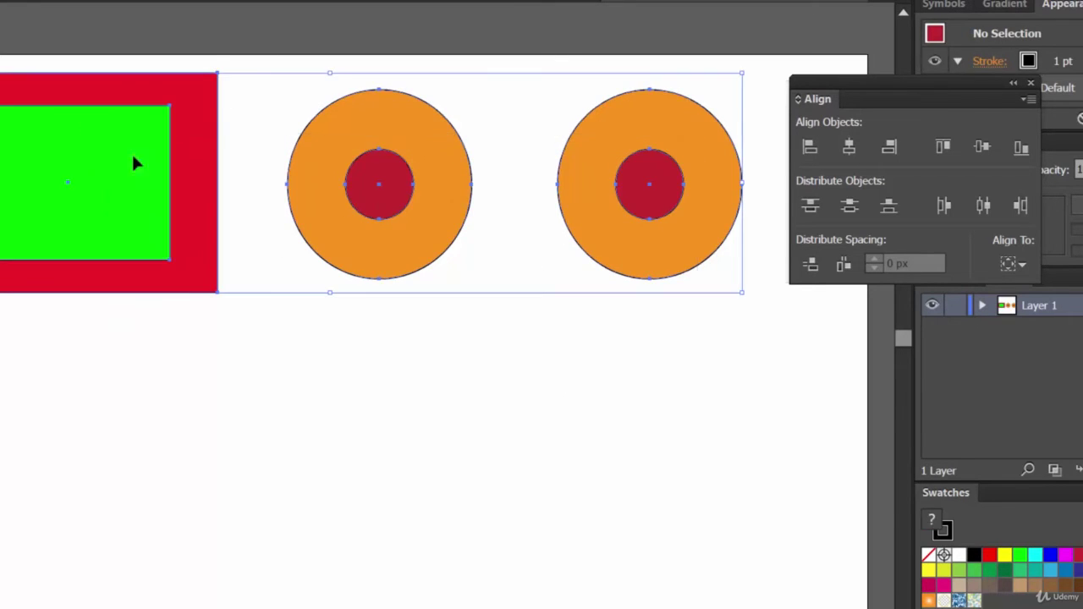
click(610, 334)
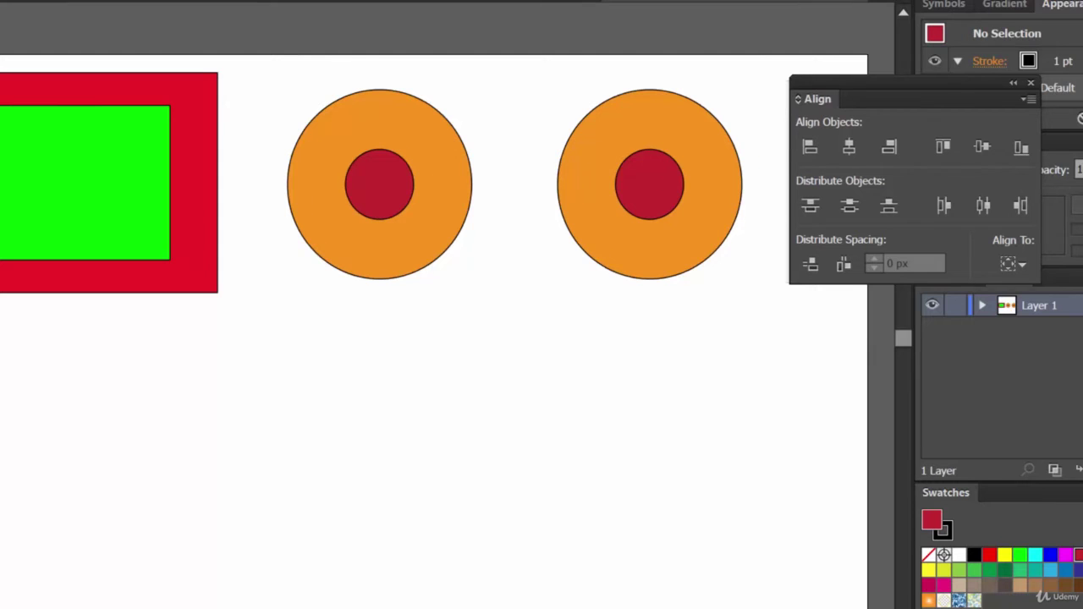
Draw a dark red rectangle below the large red one and place three copies of it to the right at uneven heights.
click(51, 128)
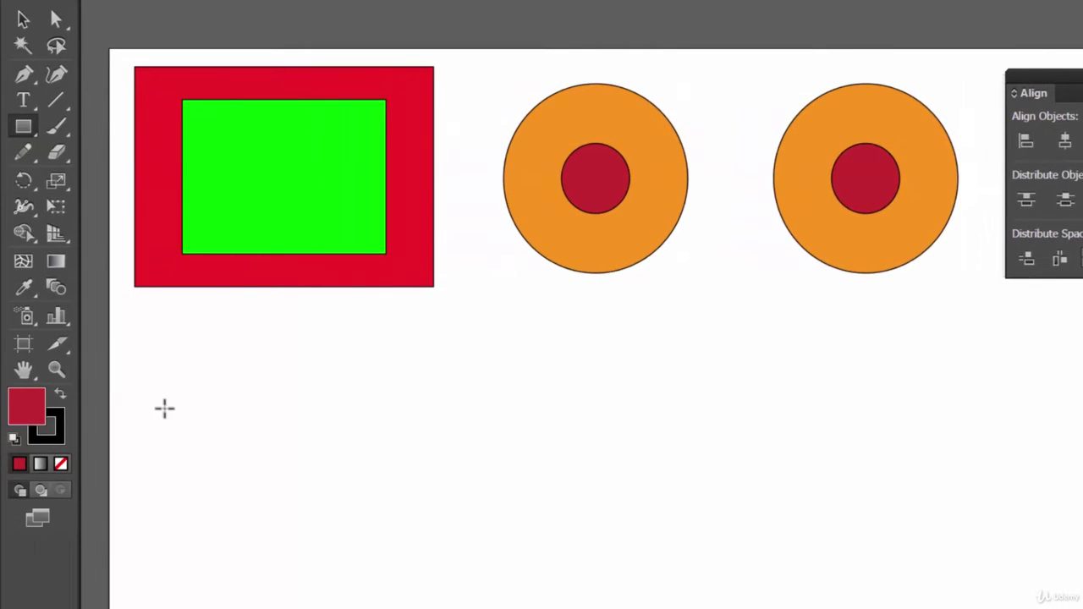
drag(148, 409, 312, 541)
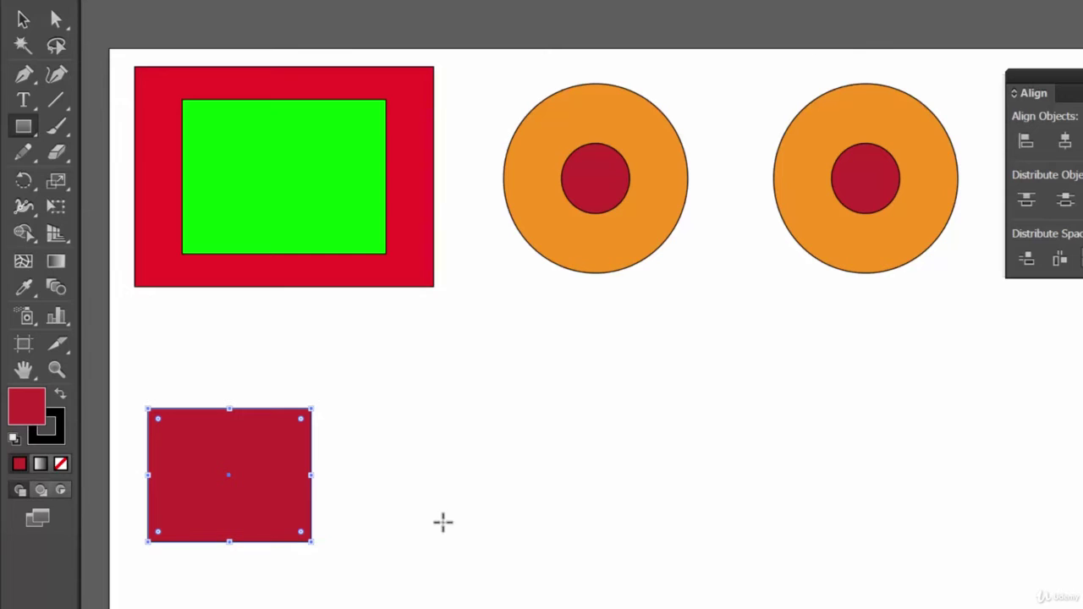
click(21, 21)
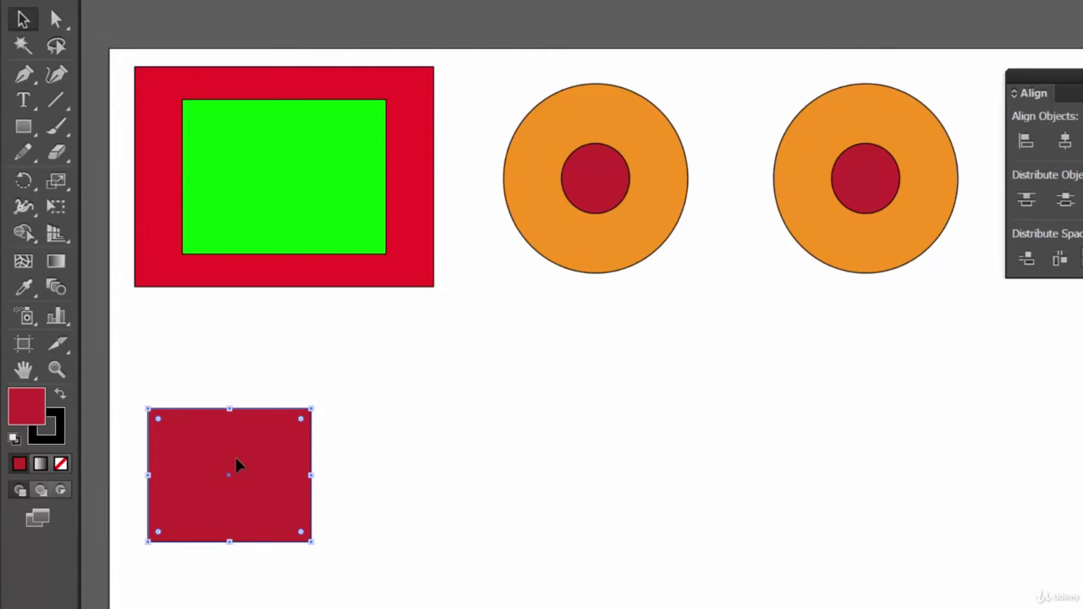
drag(237, 465, 790, 488)
drag(863, 462, 986, 364)
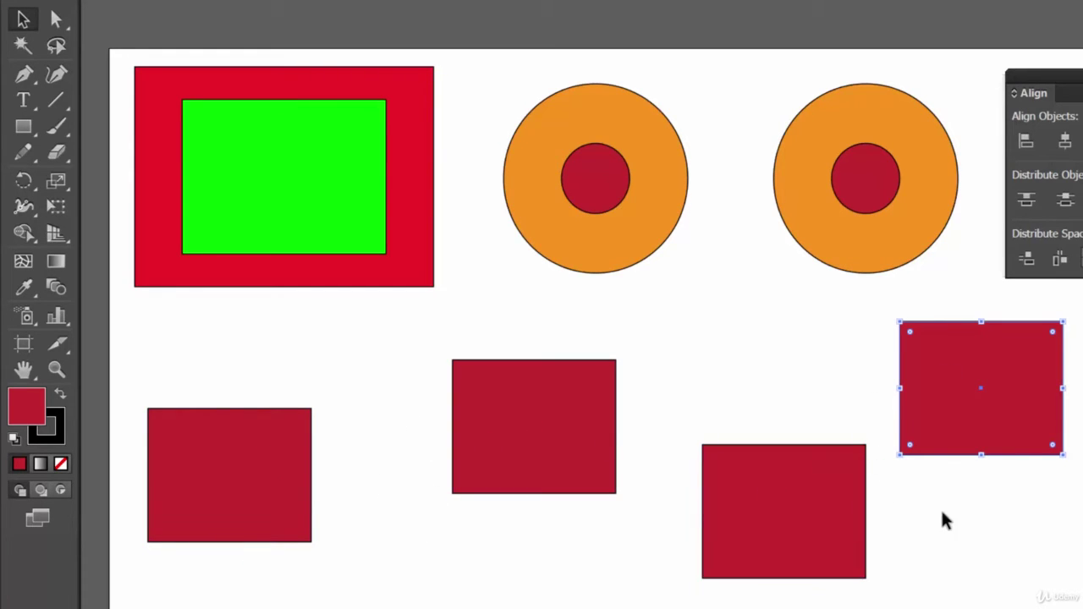
Distribute the four dark red rectangles by their horizontal and vertical centers and align their vertical centers into one row.
drag(1002, 550, 212, 431)
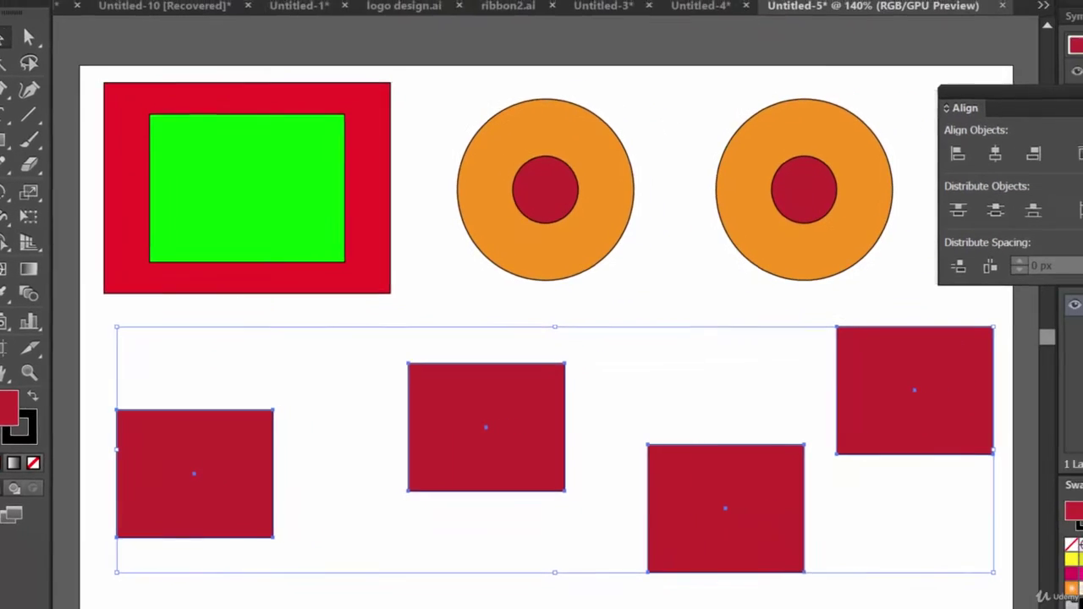
click(1032, 271)
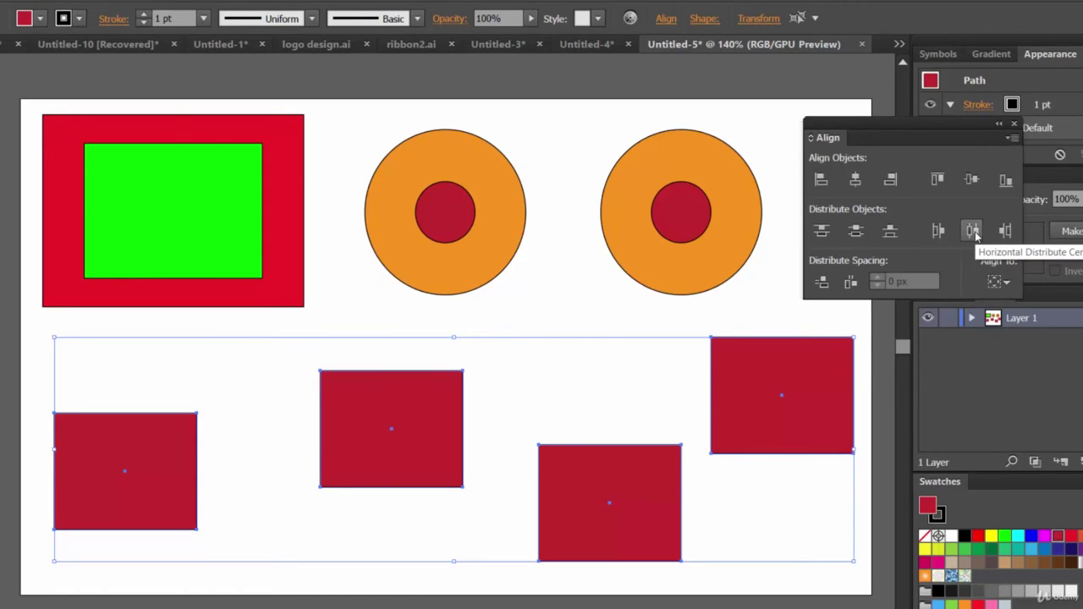
click(973, 231)
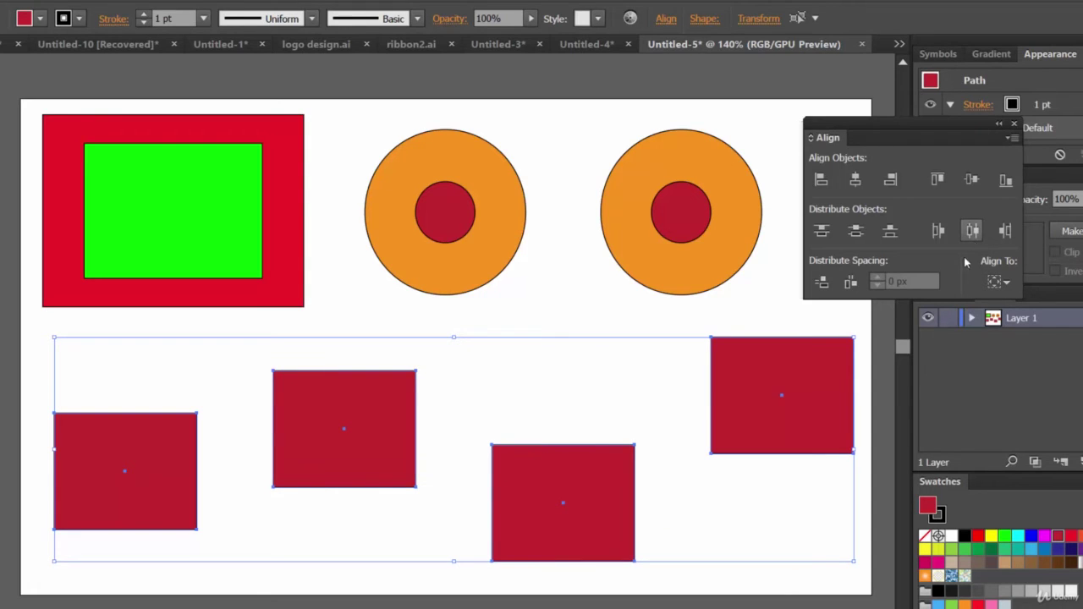
click(860, 231)
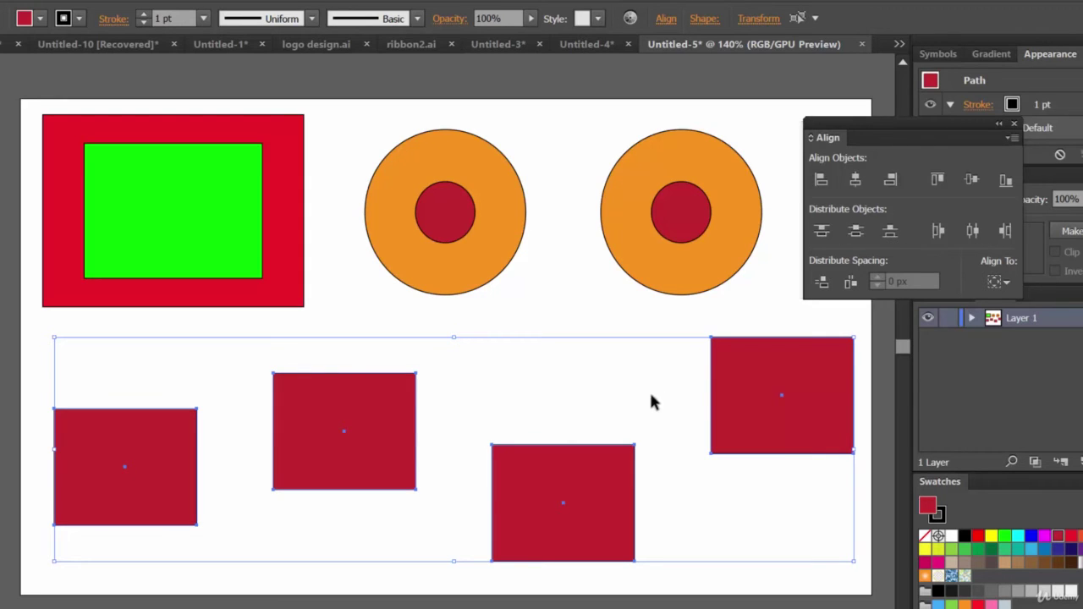
click(972, 180)
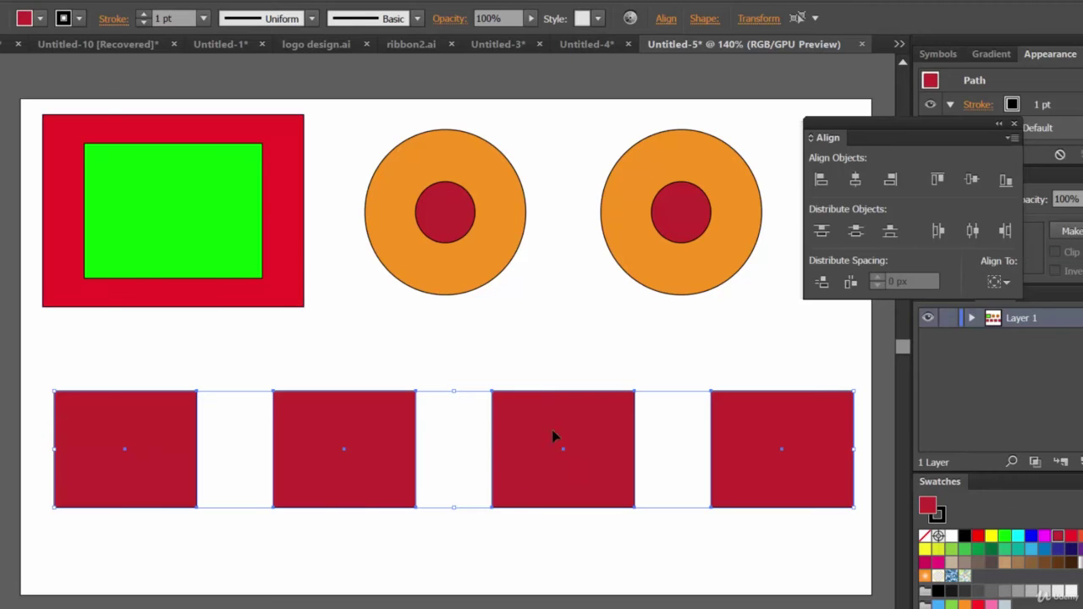
Move the row of dark red rectangles up over the other shapes and scatter them unevenly down the artboard's left half.
drag(554, 437, 555, 146)
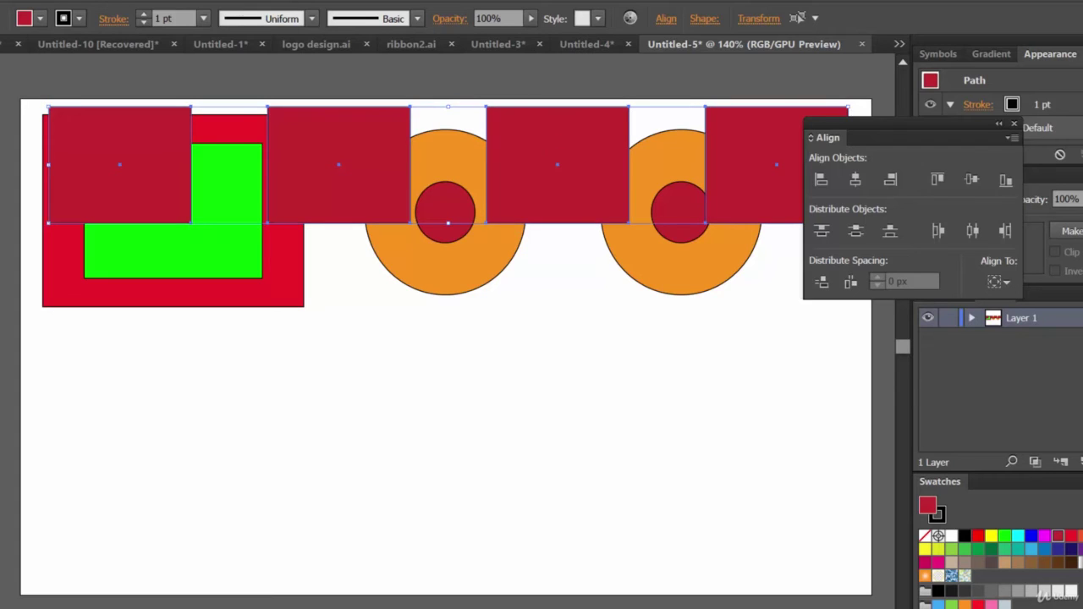
click(264, 371)
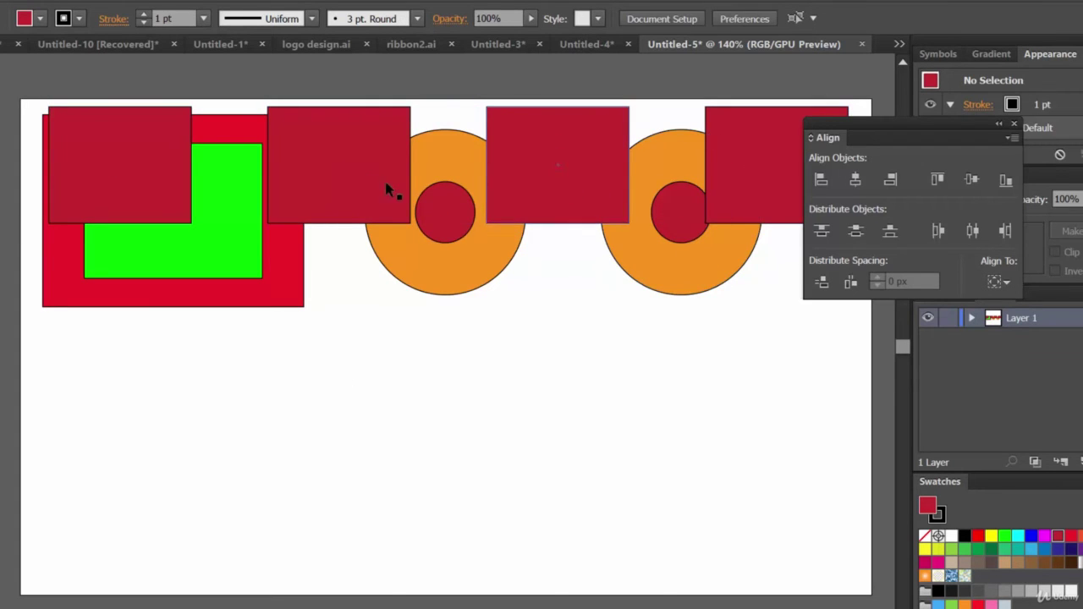
click(364, 169)
drag(361, 169, 219, 320)
drag(531, 178, 85, 449)
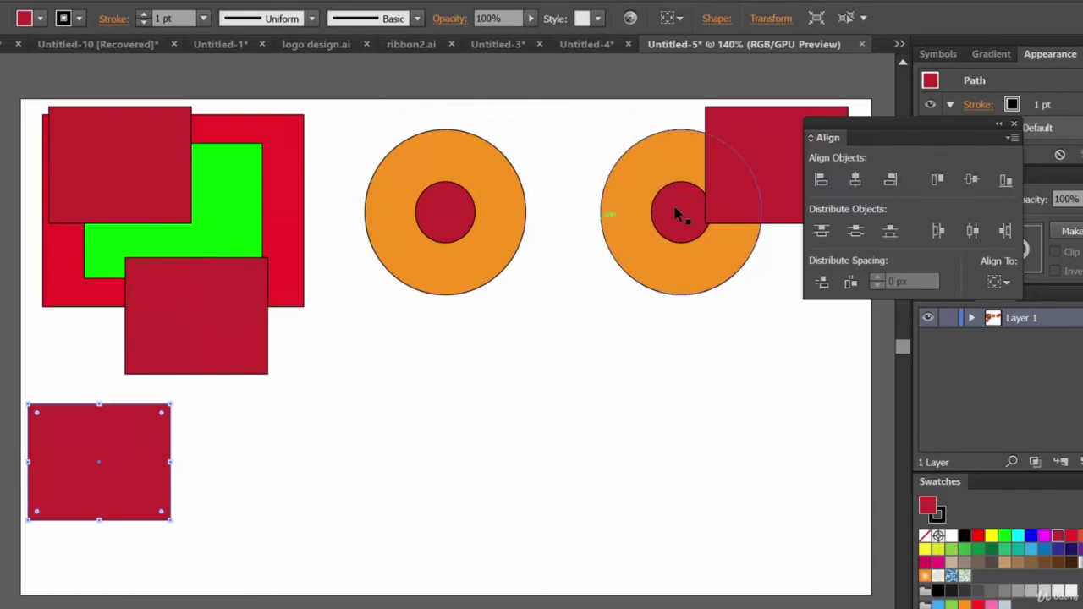
drag(760, 163, 193, 598)
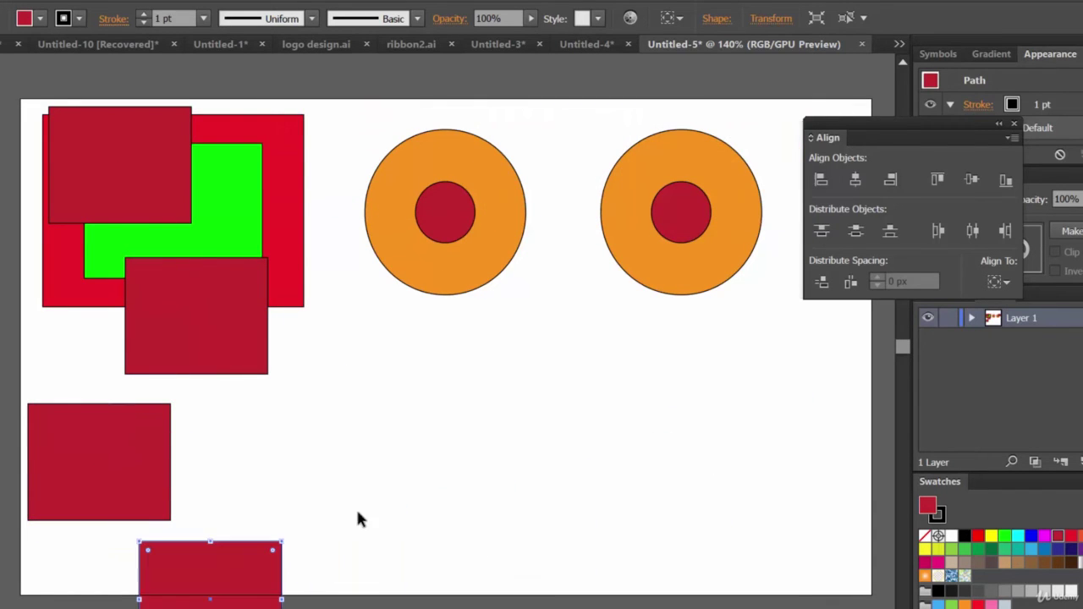
drag(226, 561, 310, 448)
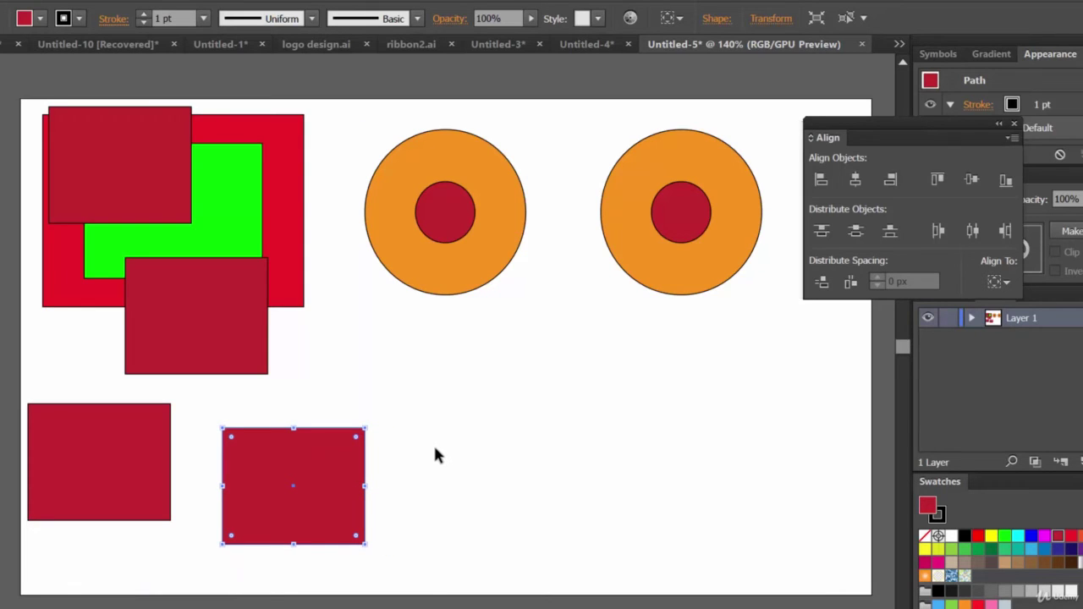
Select the four scattered dark red rectangles, align their horizontal centers and distribute them by their vertical centers into a column.
shift+click(160, 169)
shift+click(208, 326)
shift+click(95, 461)
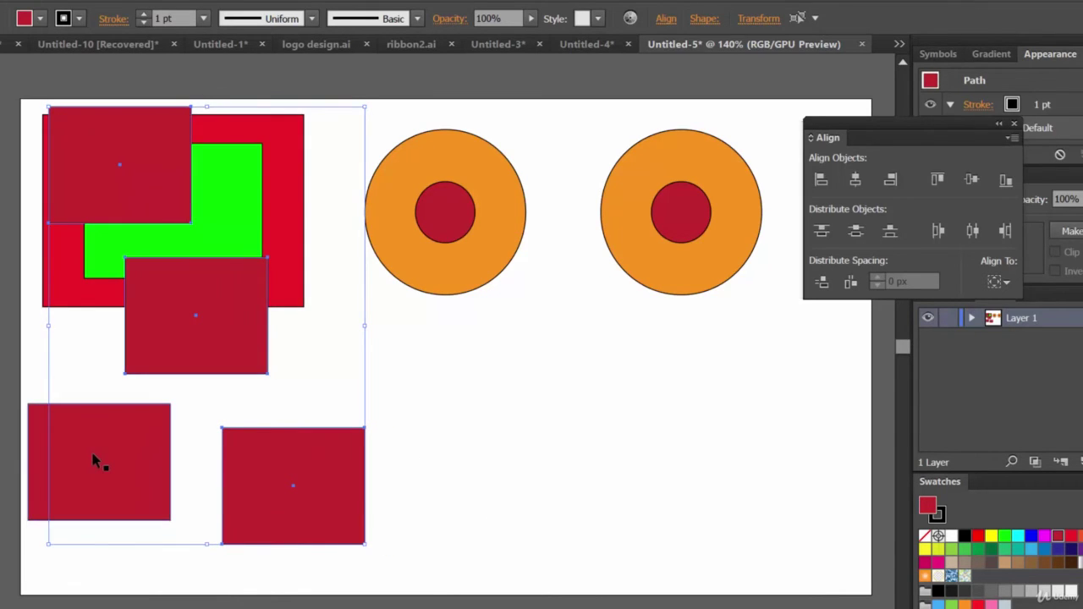
shift+click(323, 480)
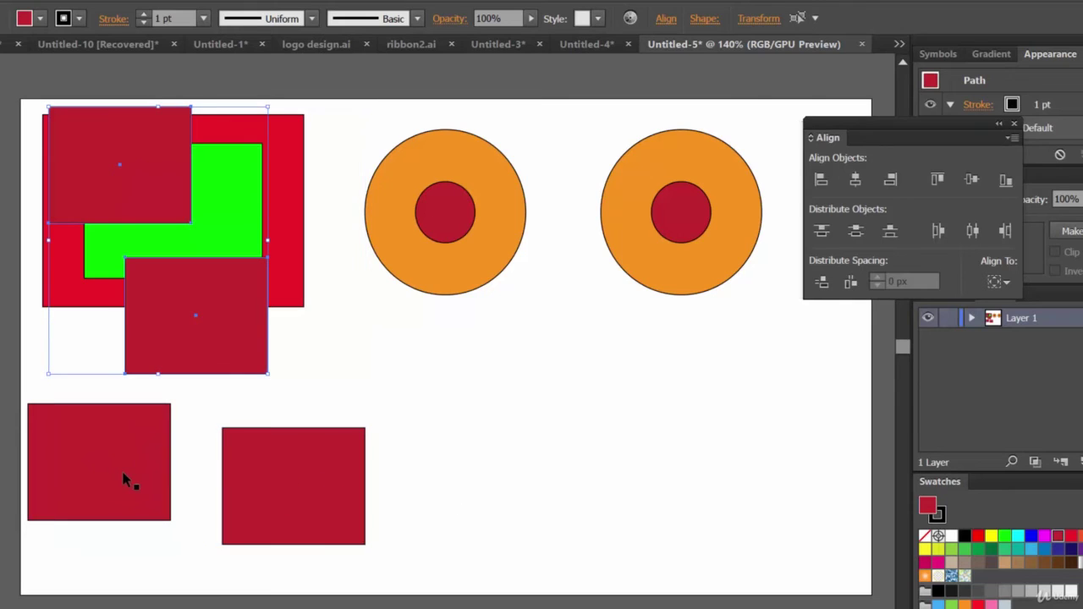
shift+click(126, 479)
shift+click(314, 486)
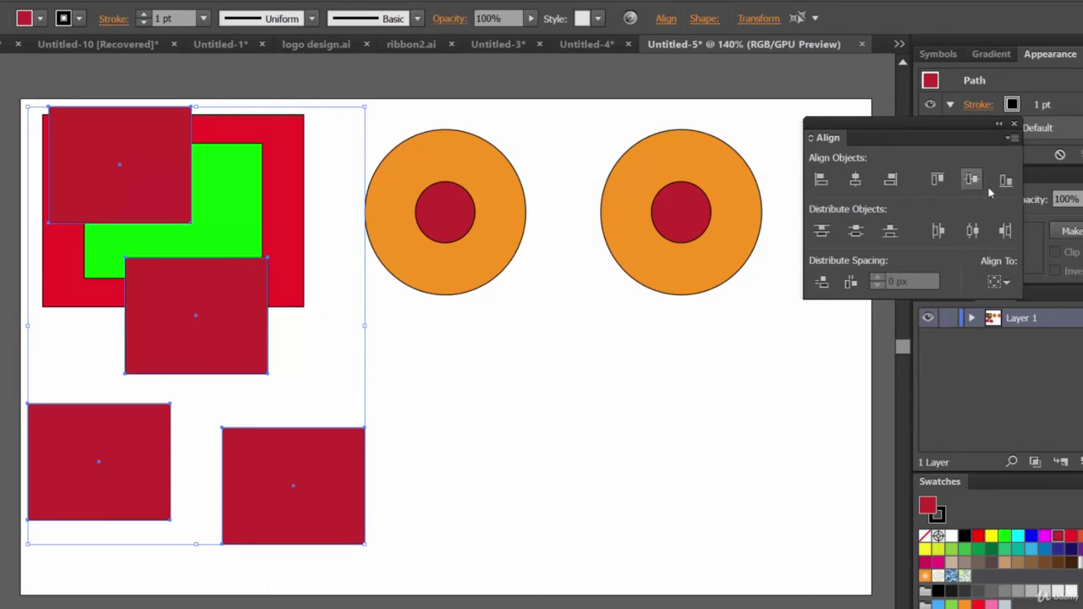
click(854, 181)
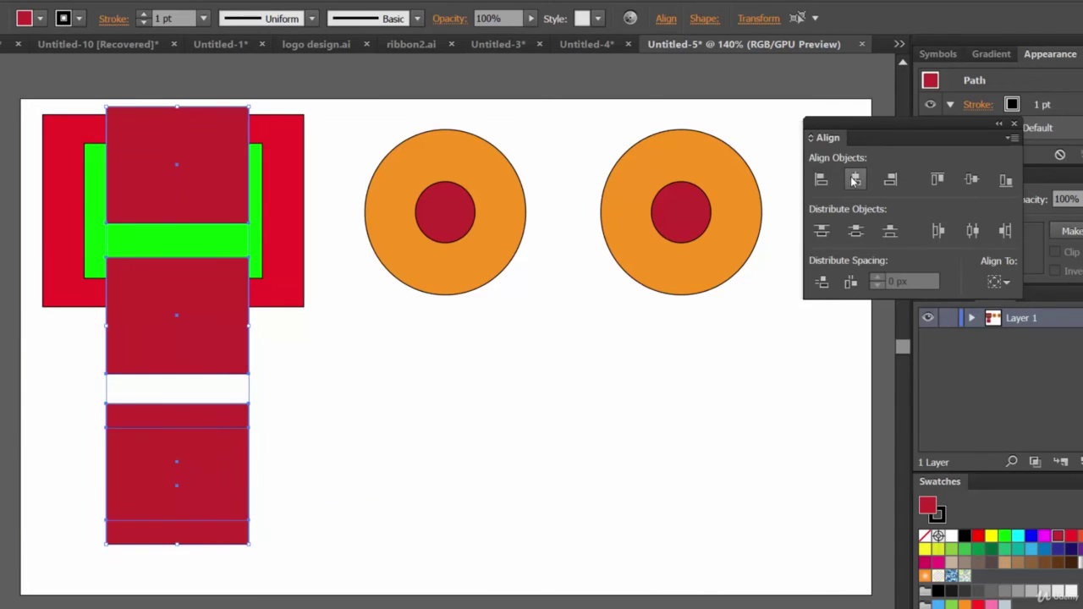
click(855, 233)
click(481, 451)
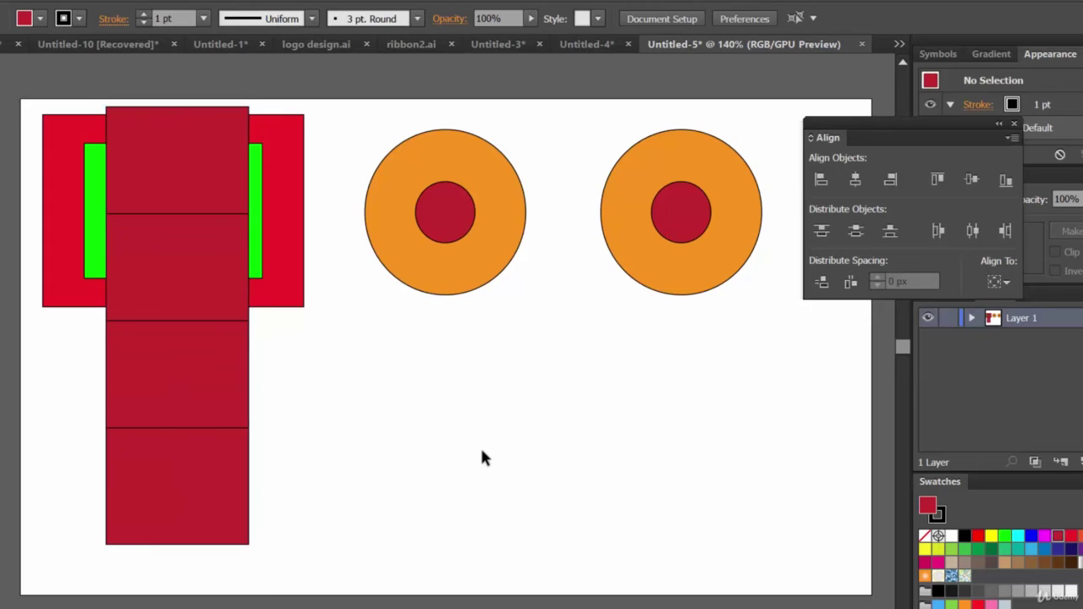
Delete the rectangle column with the red and green rectangles beneath it, and both pairs of circles, to clear the artboard.
click(222, 495)
shift+click(116, 336)
shift+click(125, 315)
shift+click(166, 194)
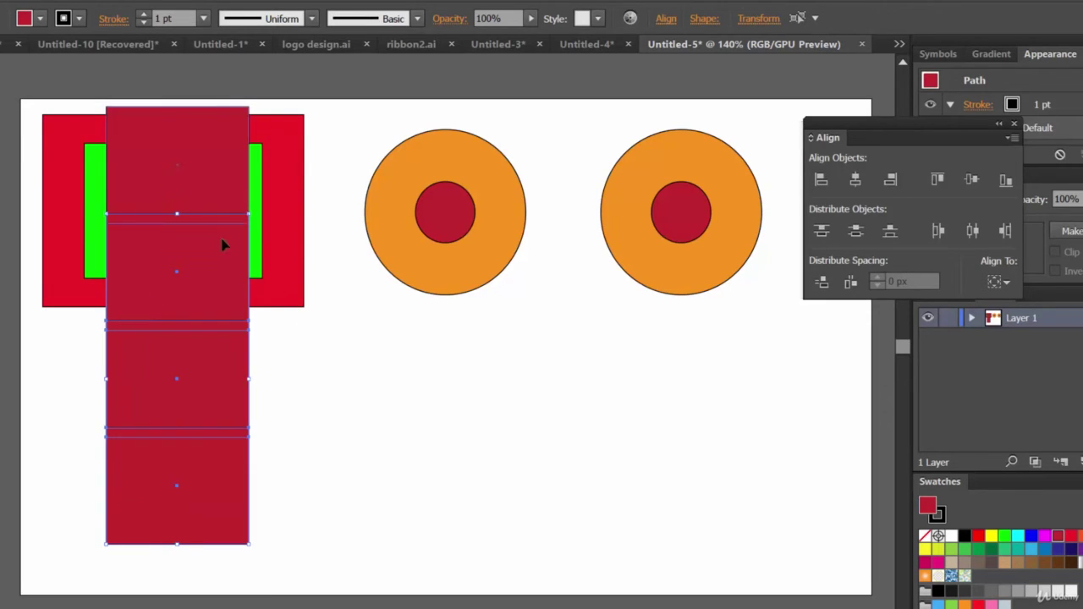
click(316, 433)
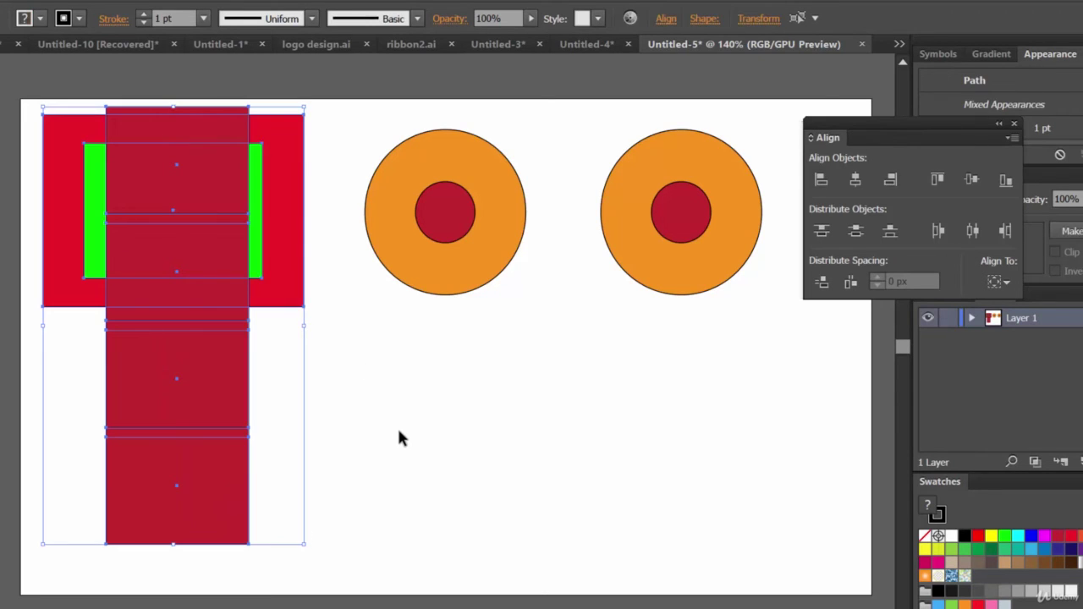
key(Delete)
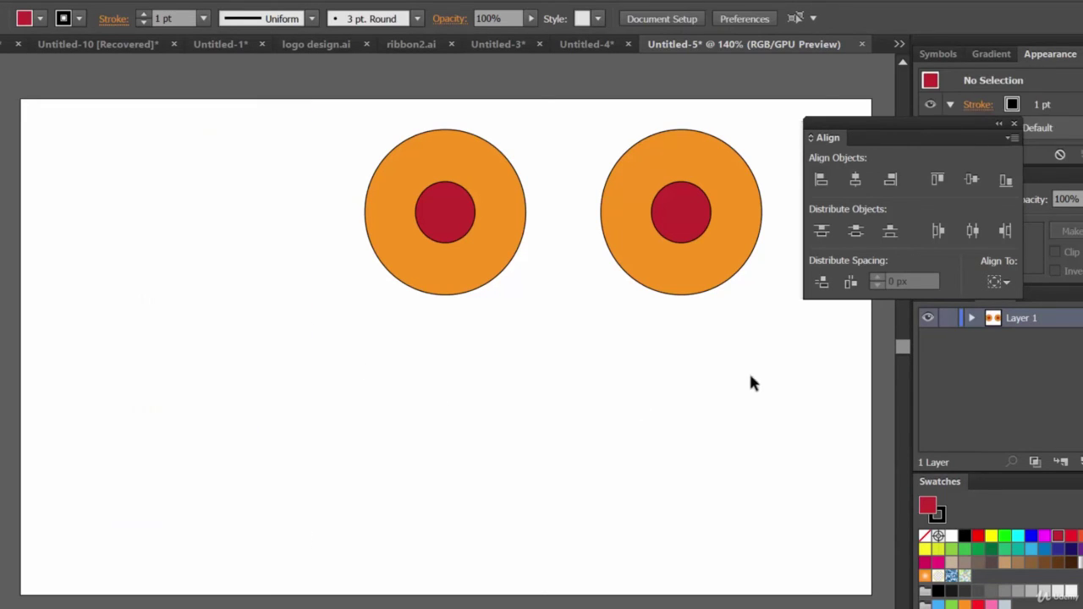
drag(751, 383, 426, 155)
key(Delete)
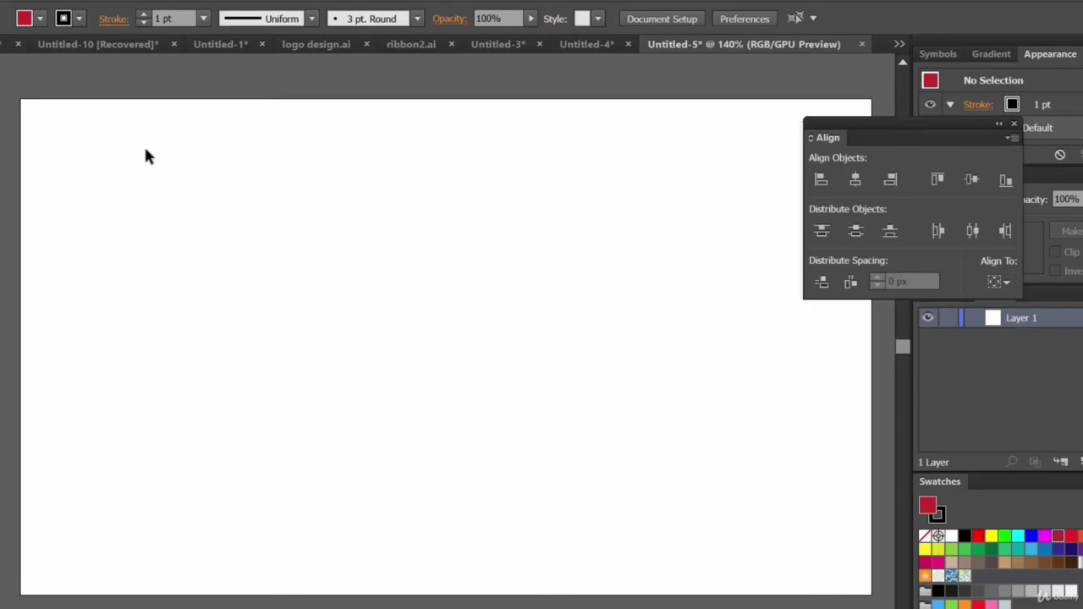
Draw a dark red rectangle in the artboard's upper left and a larger, dark blue rectangle to its right.
click(998, 282)
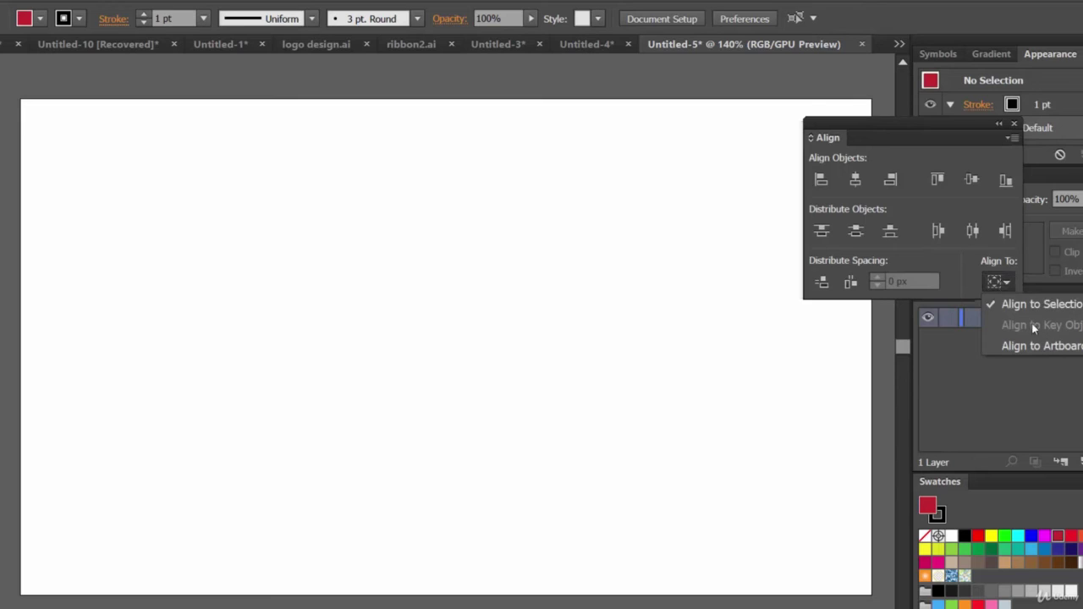
click(1015, 286)
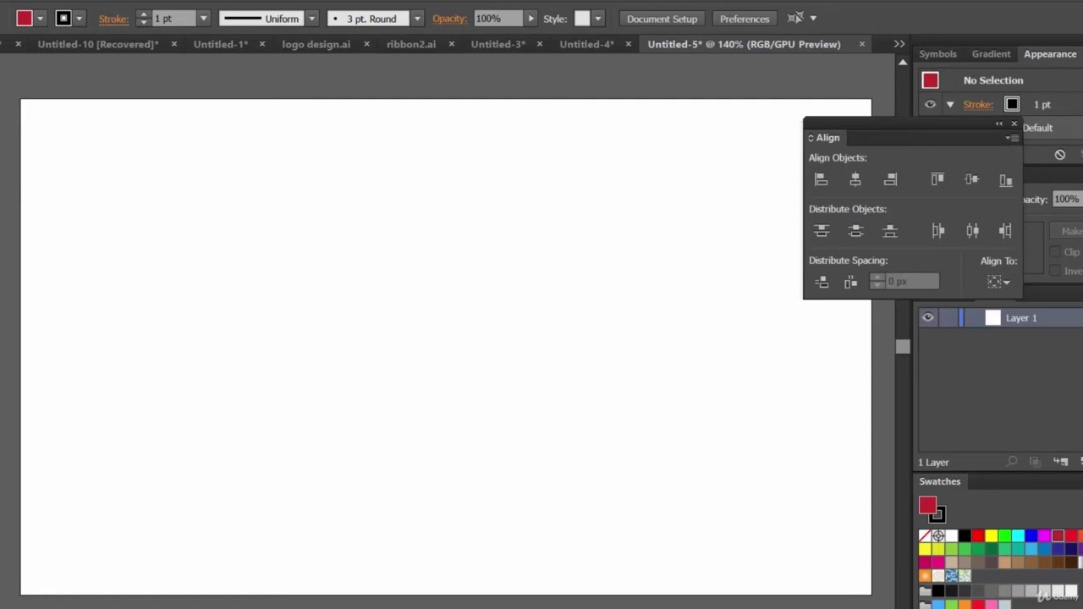
drag(65, 153, 251, 262)
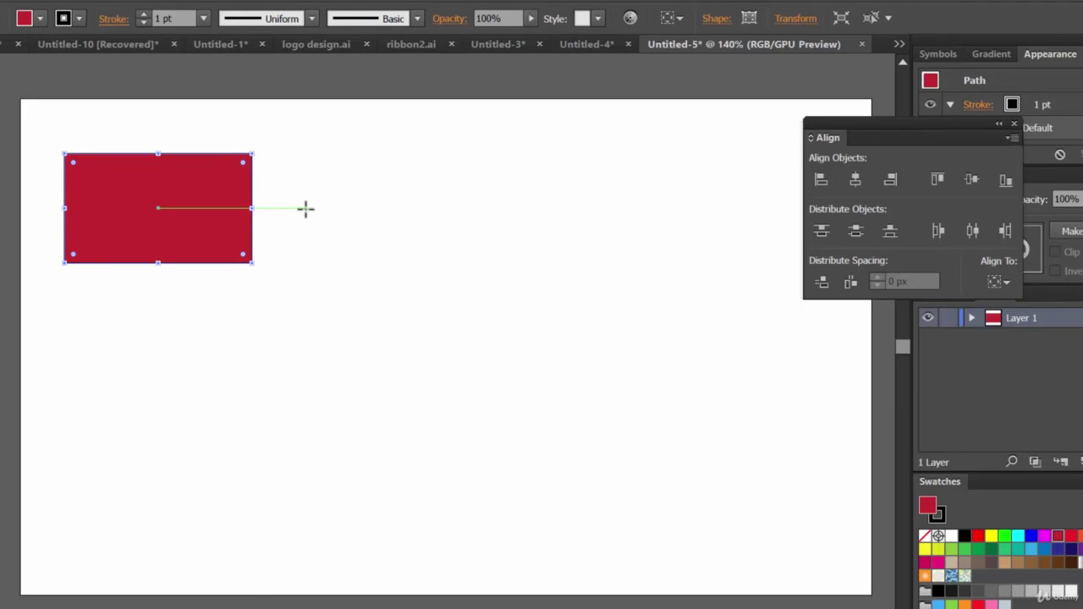
drag(345, 165, 508, 304)
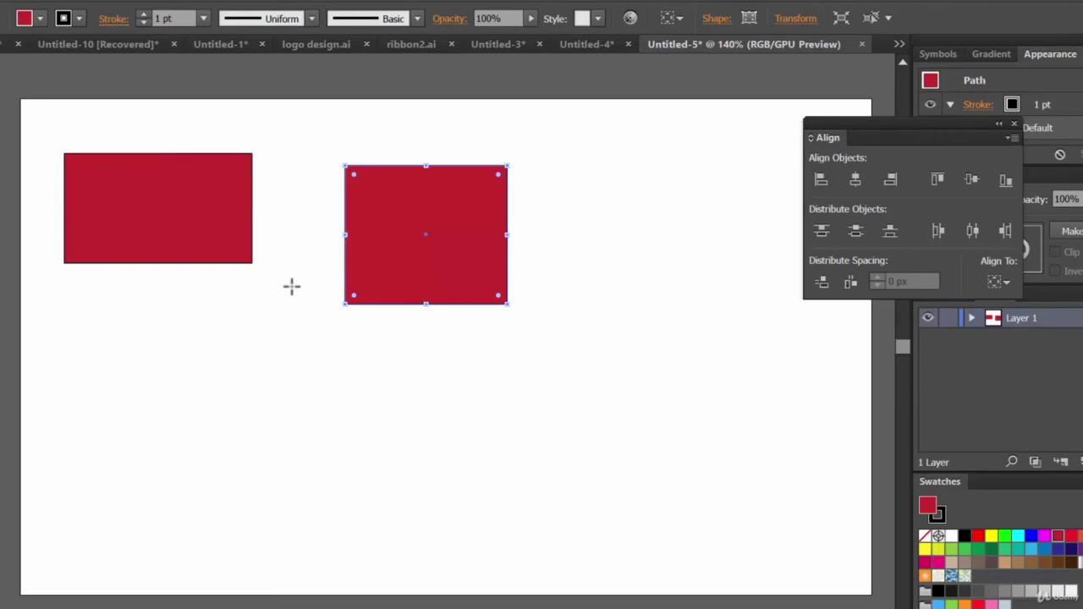
click(39, 19)
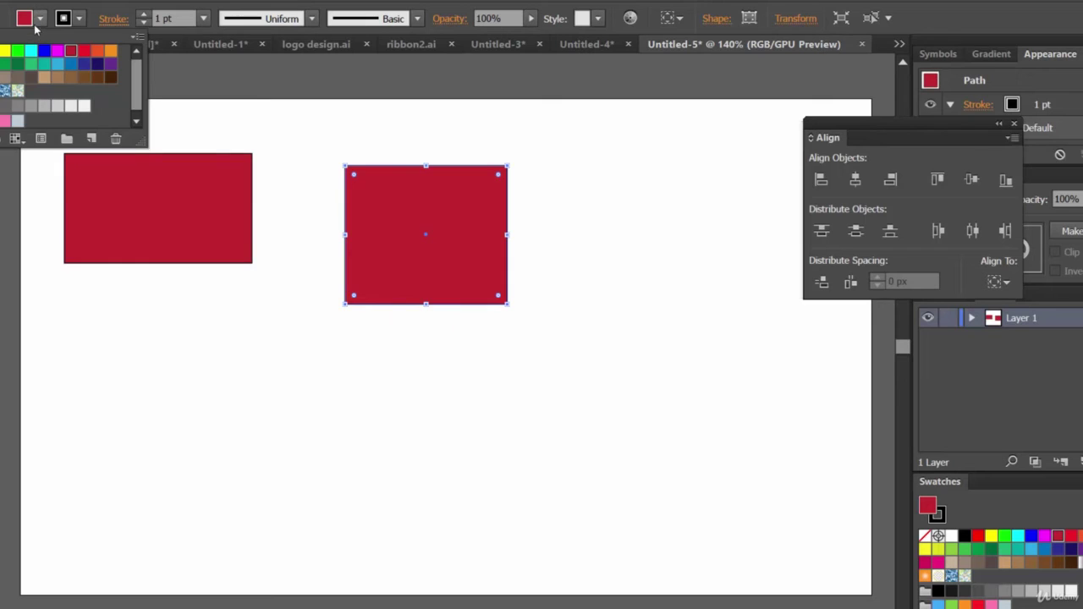
click(85, 65)
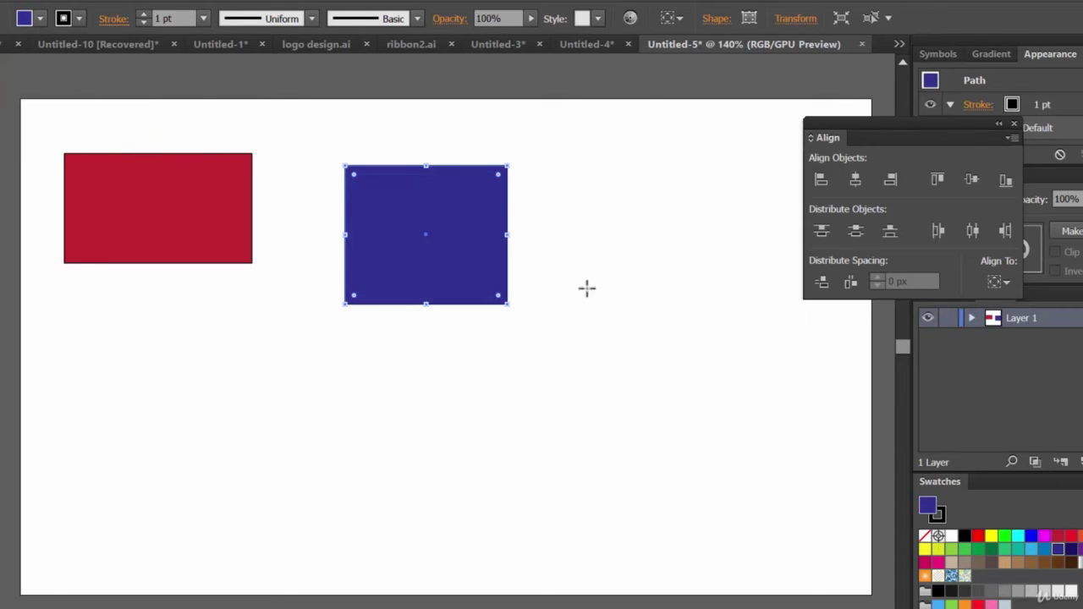
Draw a third rectangle below and between the red and blue ones and fill it with orange.
drag(181, 375, 365, 477)
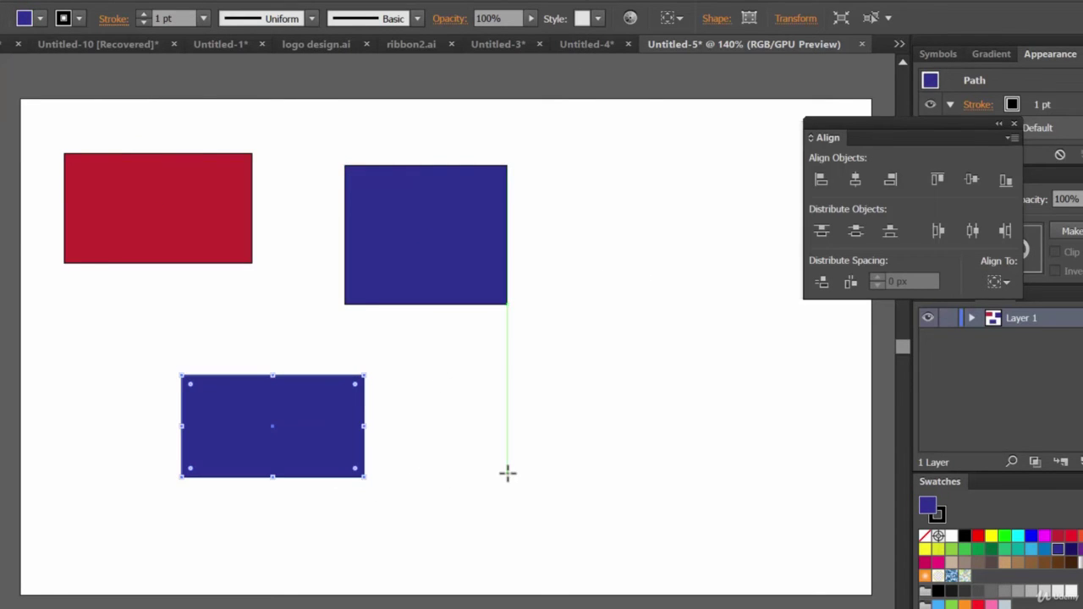
click(39, 19)
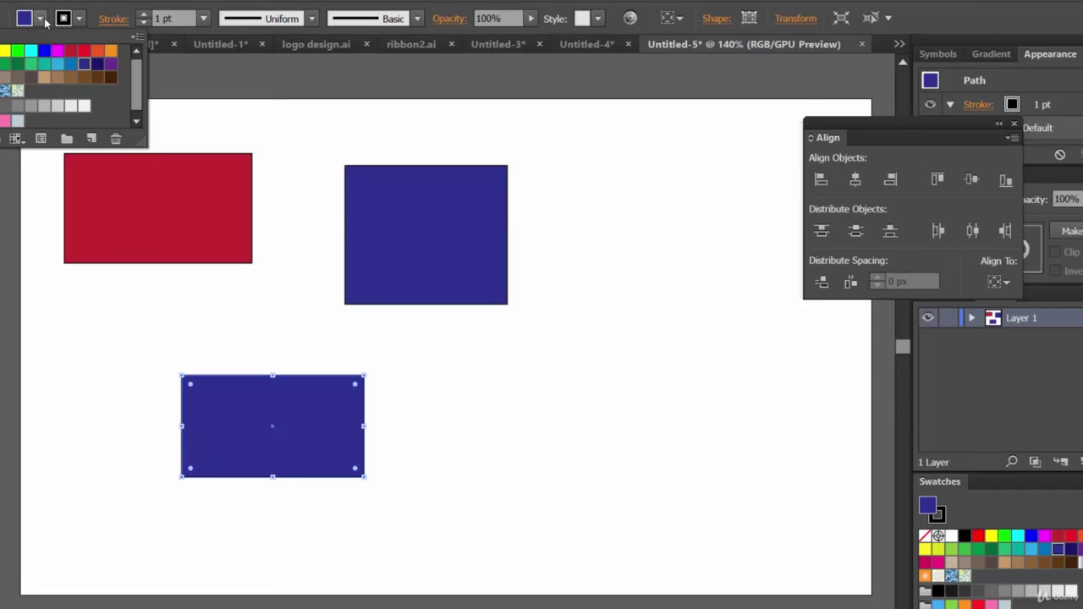
click(97, 52)
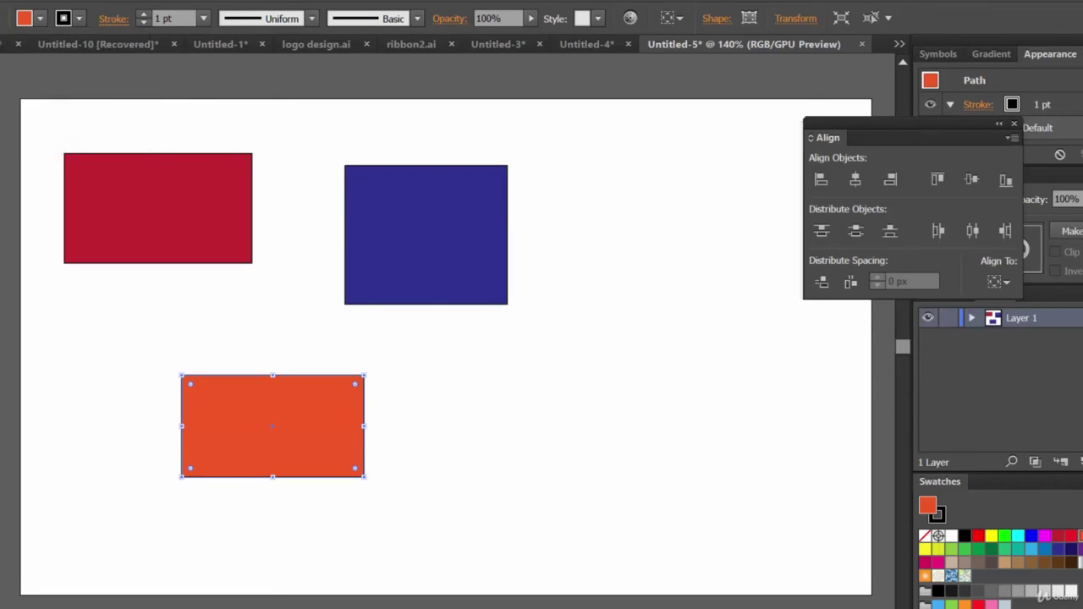
key(v)
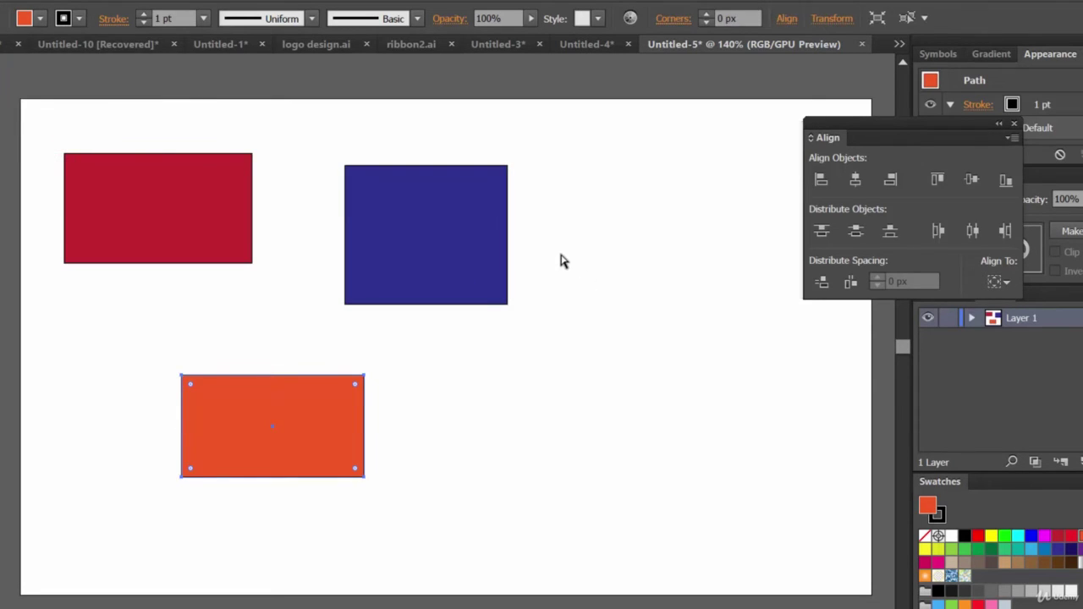
Try aligning the horizontal centers of the red and blue rectangles relative to the selection, and undo the alignment.
drag(558, 263, 216, 204)
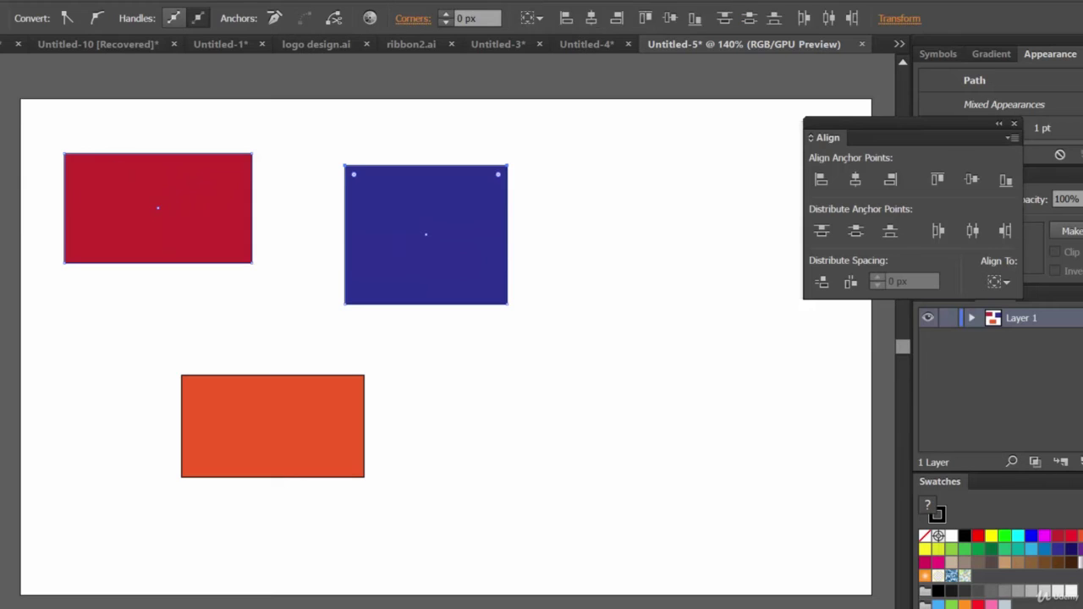
drag(557, 287, 101, 195)
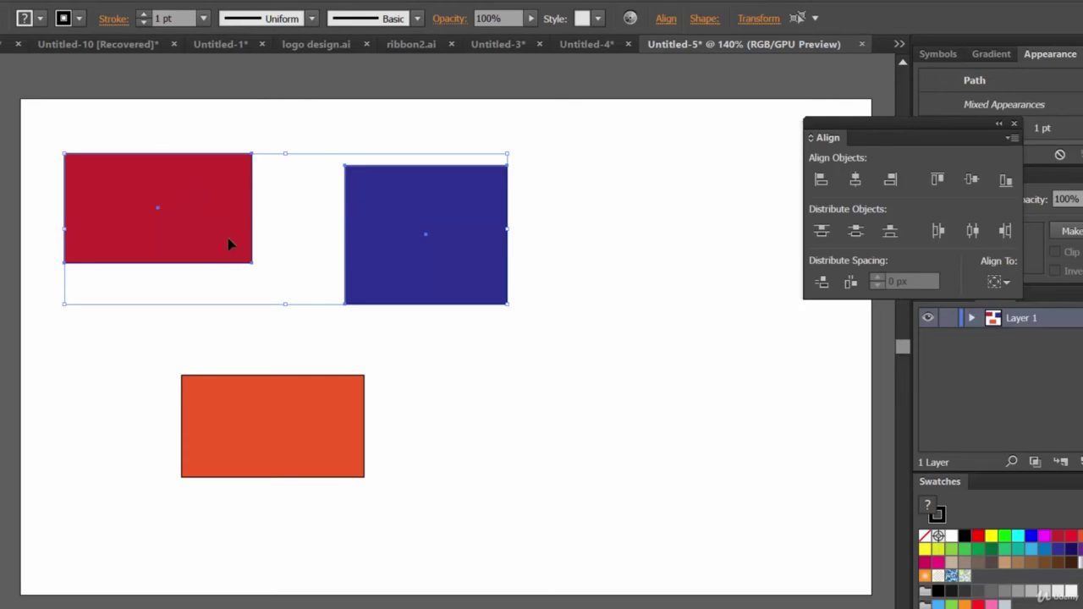
click(1004, 285)
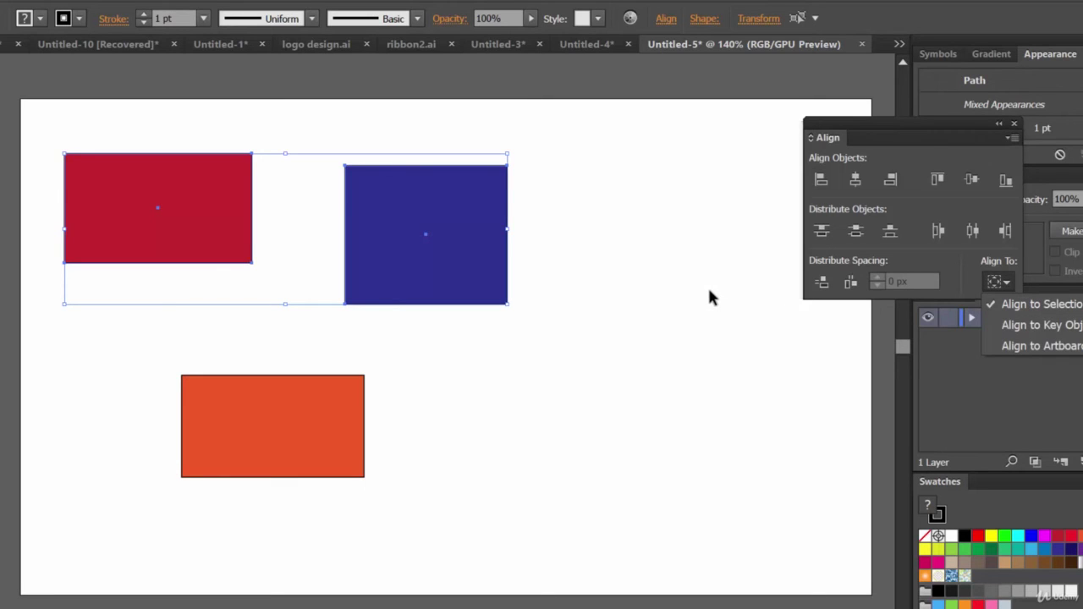
click(1005, 283)
click(1008, 285)
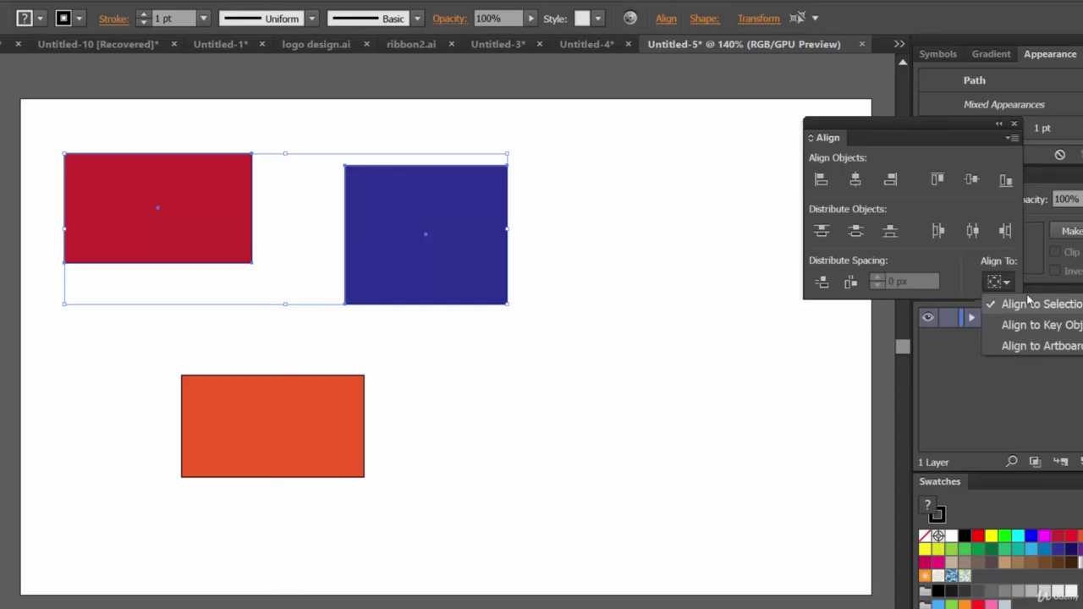
click(1033, 305)
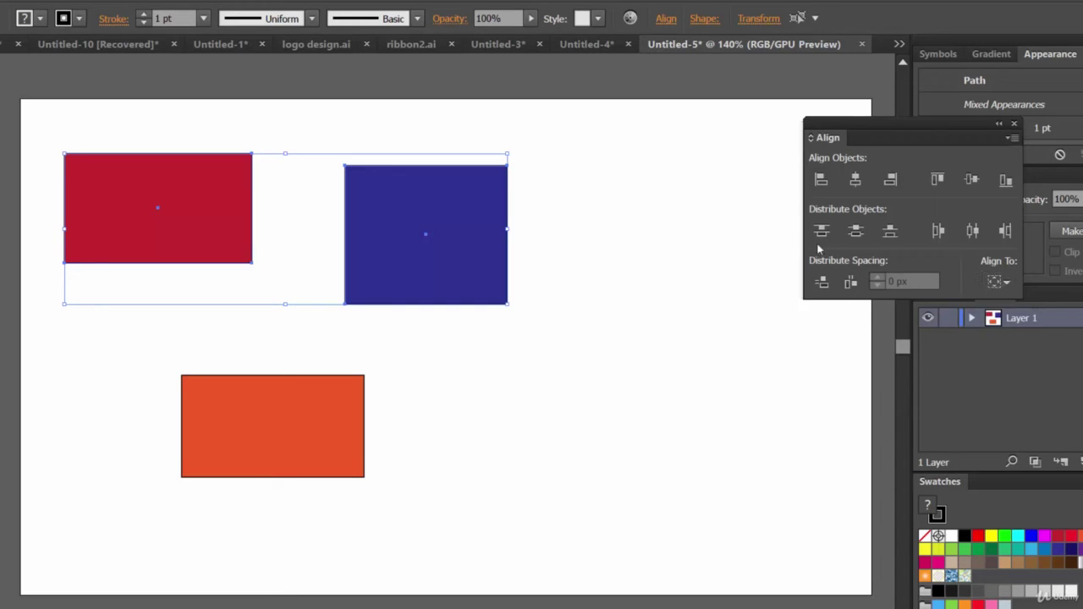
click(856, 179)
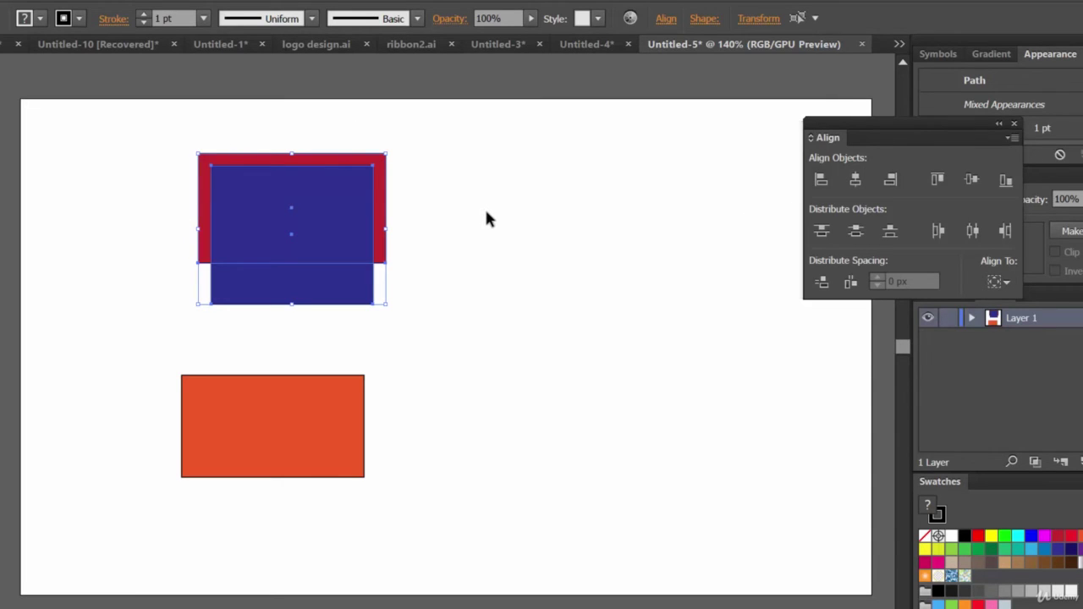
key(ctrl+z)
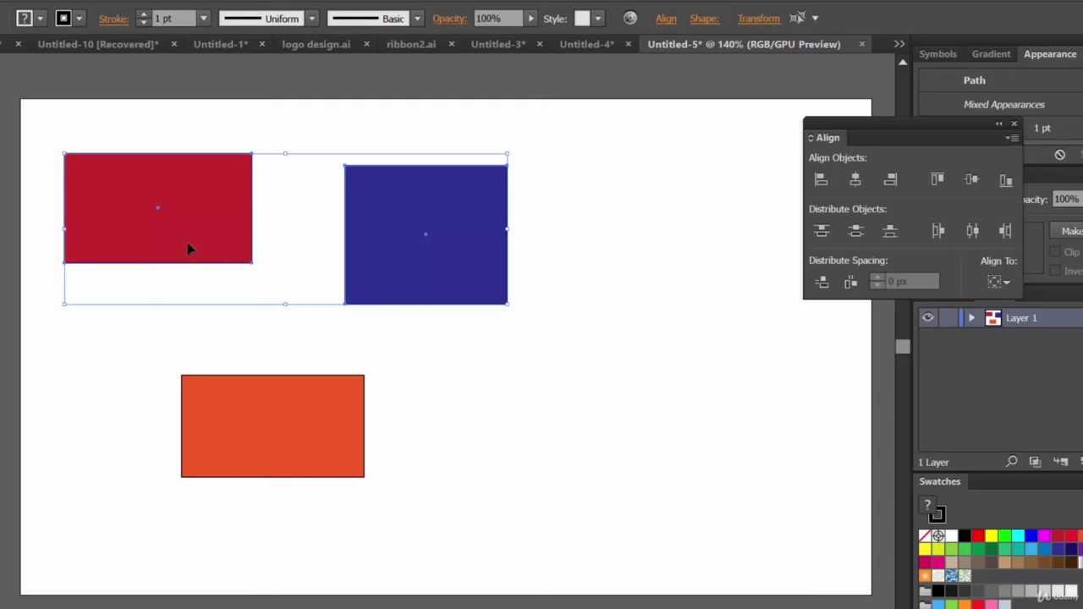
Compare the available Align To options with the red and blue rectangles selected and with nothing selected.
click(595, 297)
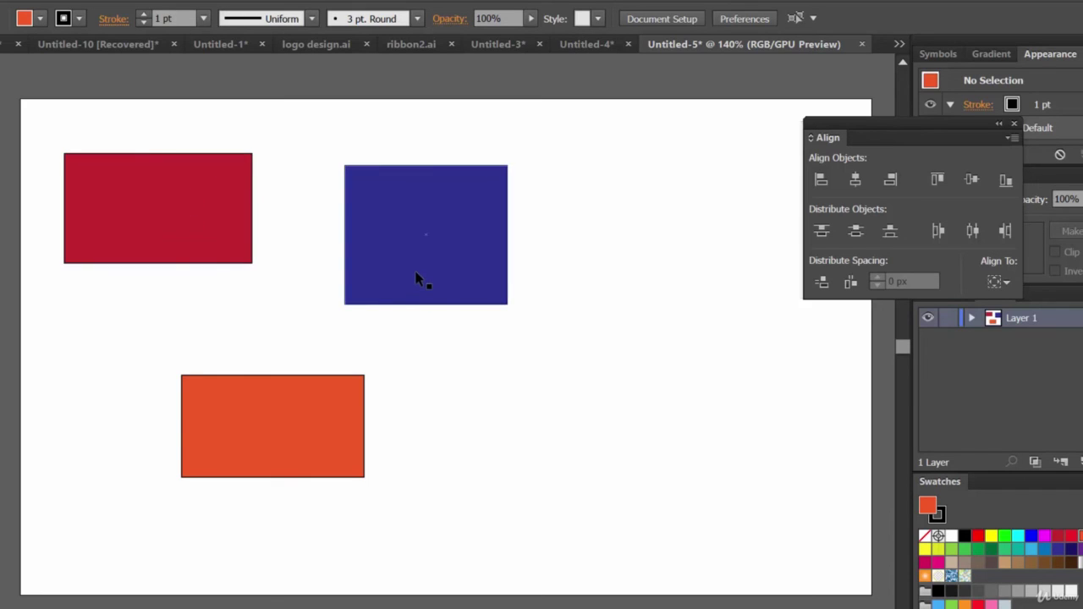
click(189, 197)
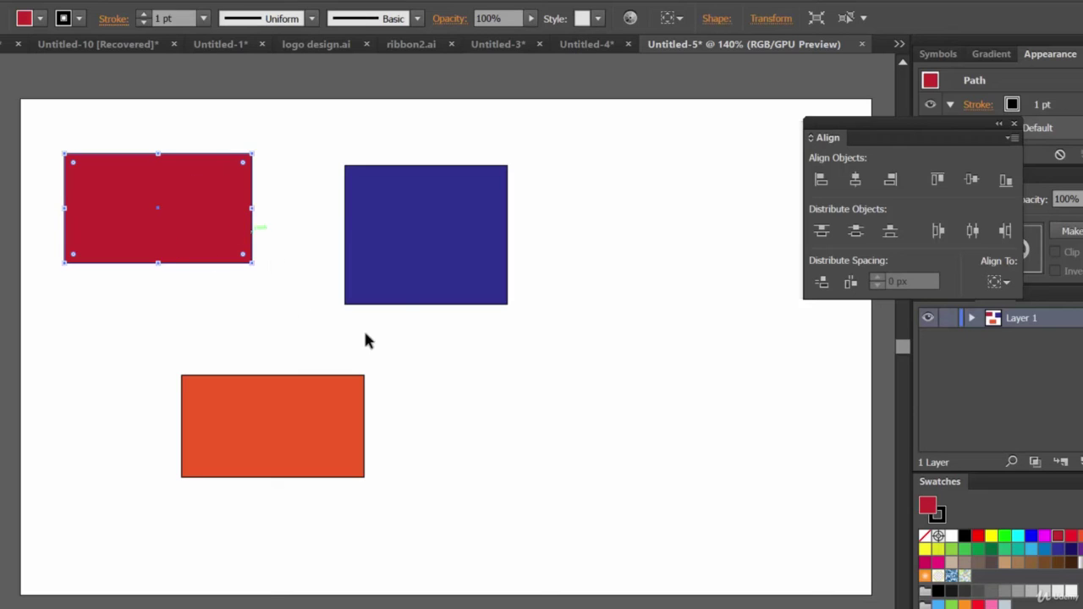
click(490, 286)
click(598, 278)
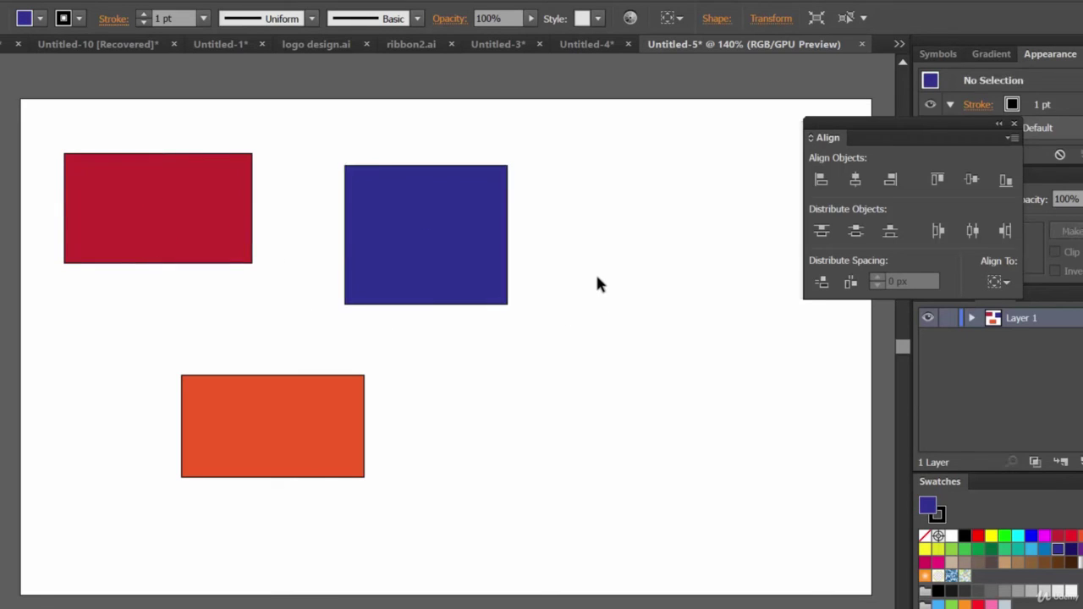
drag(610, 261, 126, 185)
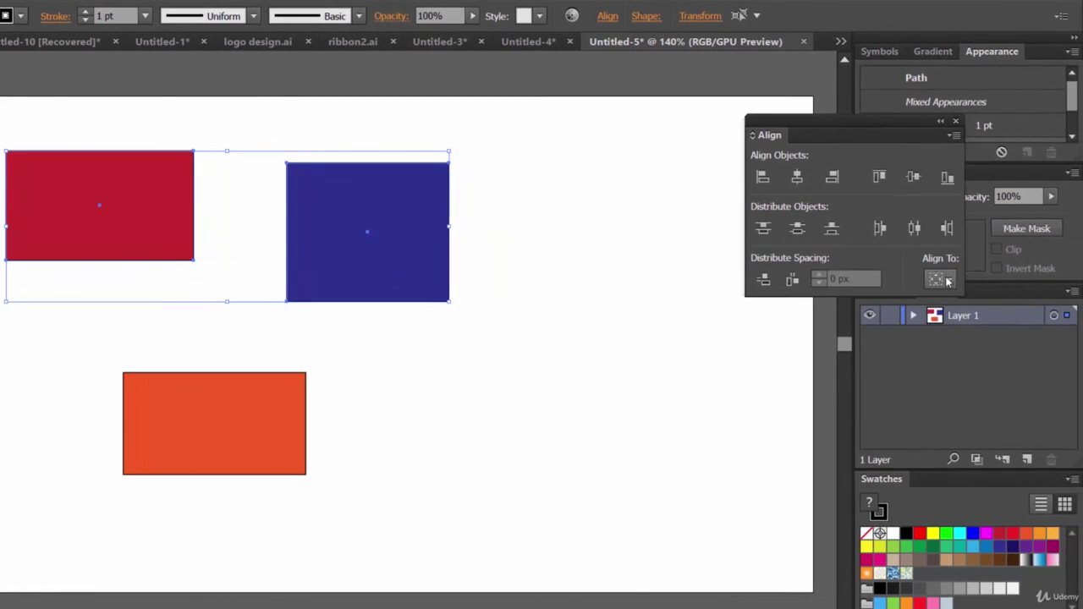
click(945, 282)
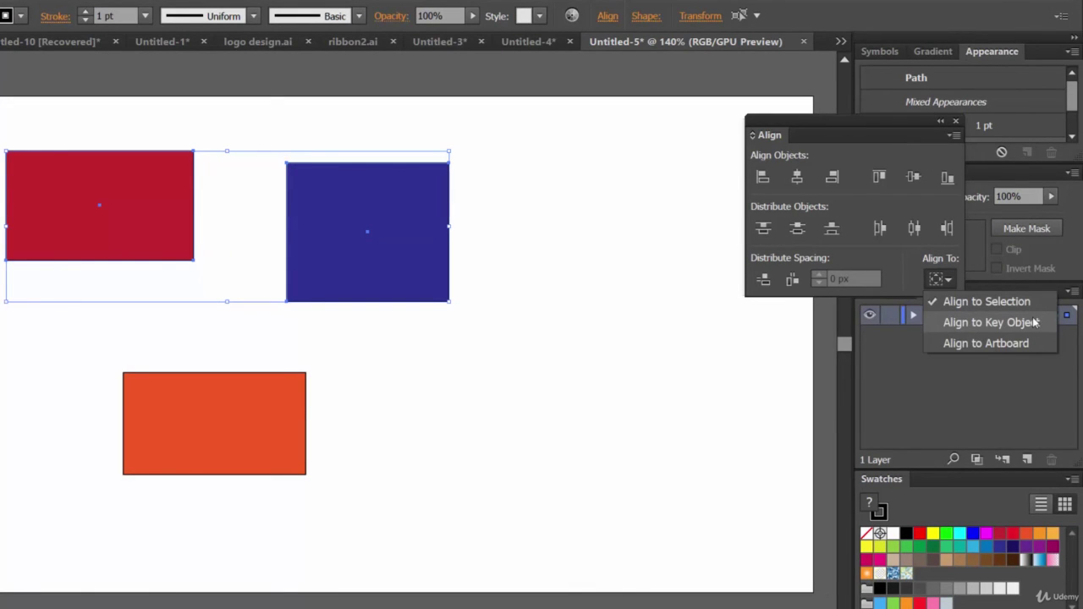
click(564, 307)
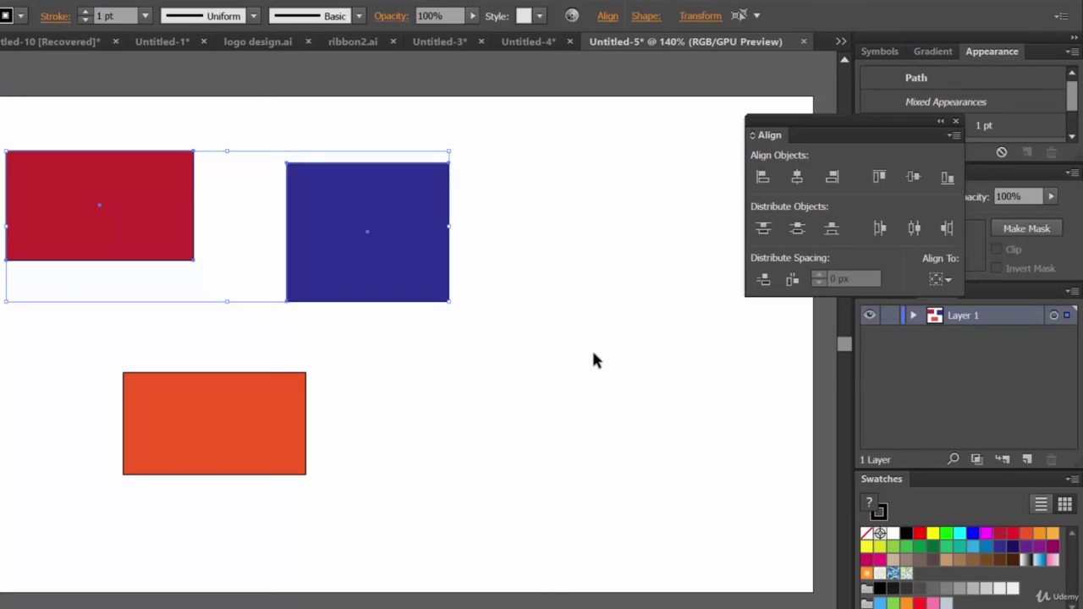
click(546, 314)
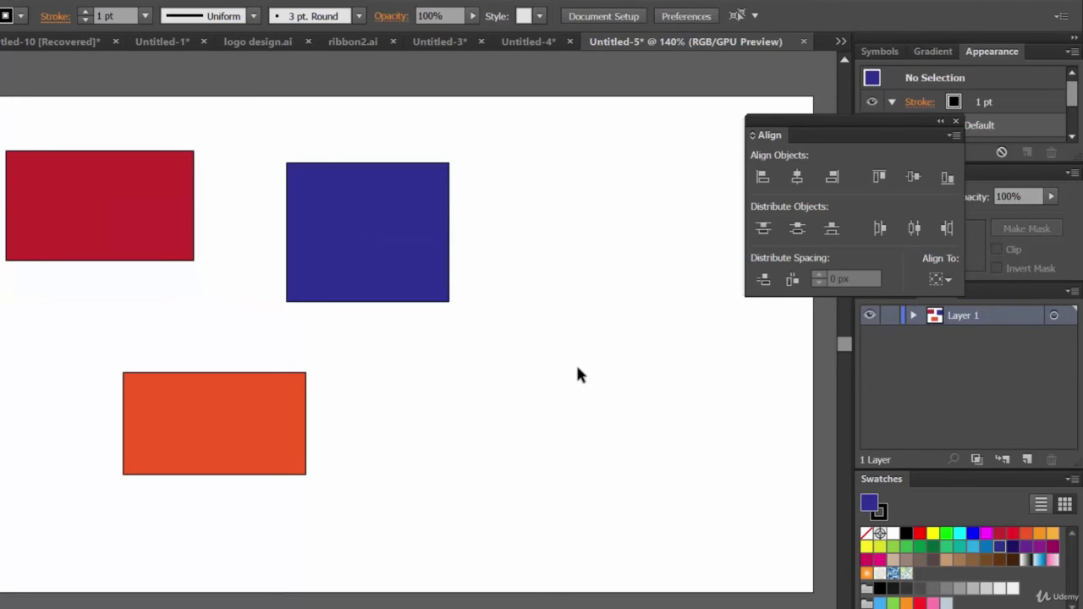
click(939, 279)
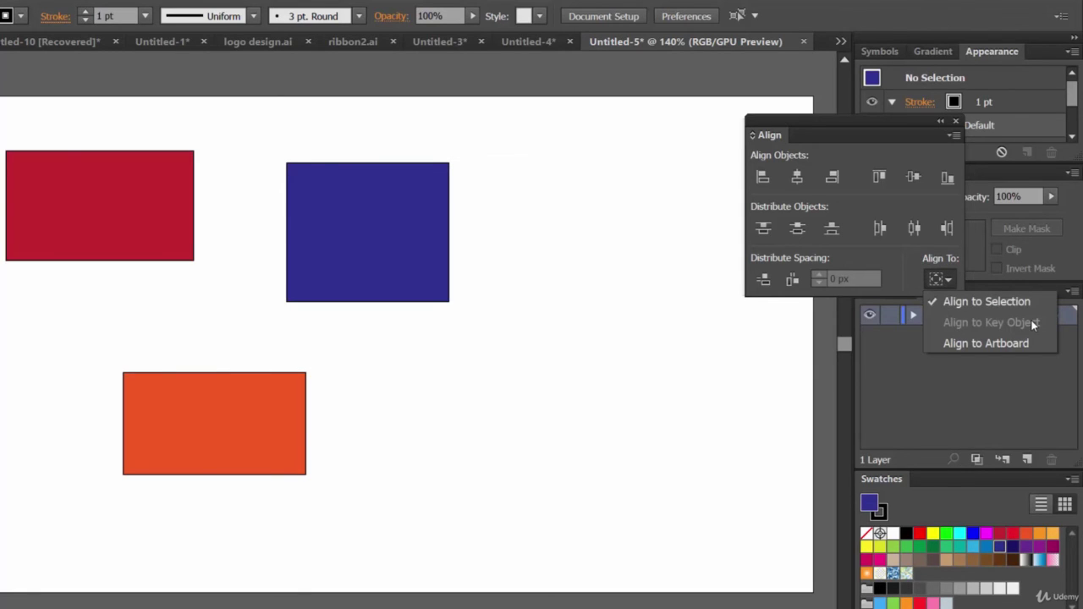
click(535, 362)
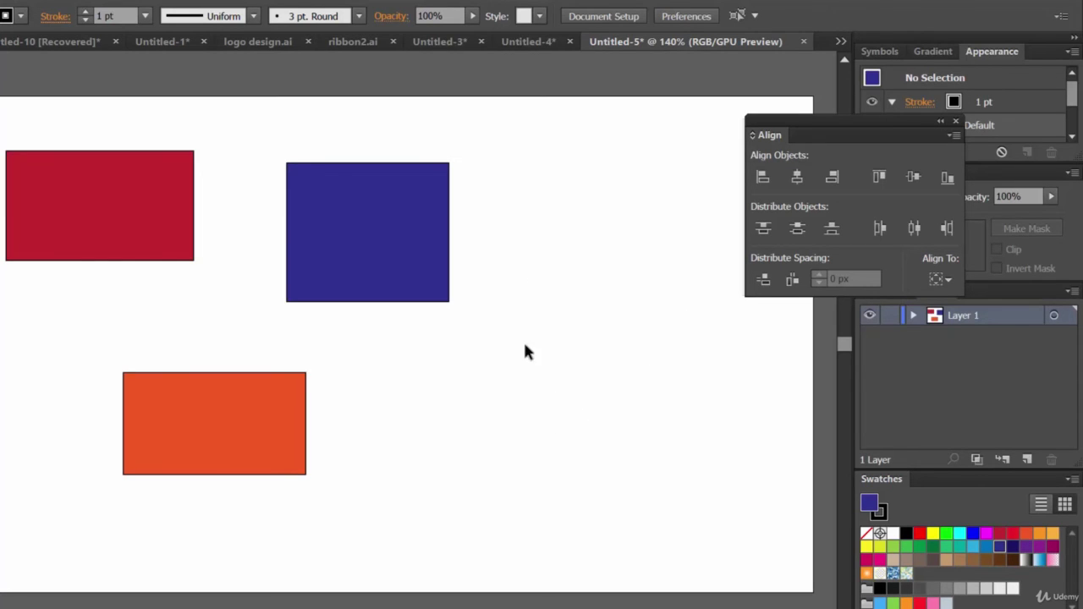
Align the blue rectangle's horizontal and vertical centers to the red rectangle, using the red one as the key object.
drag(508, 265, 46, 140)
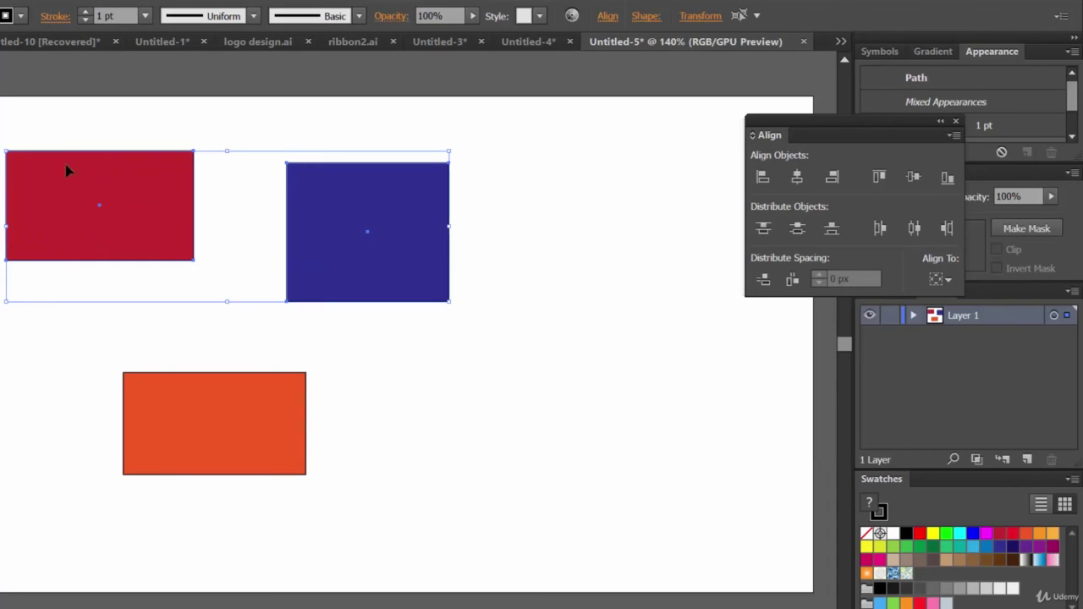
click(940, 279)
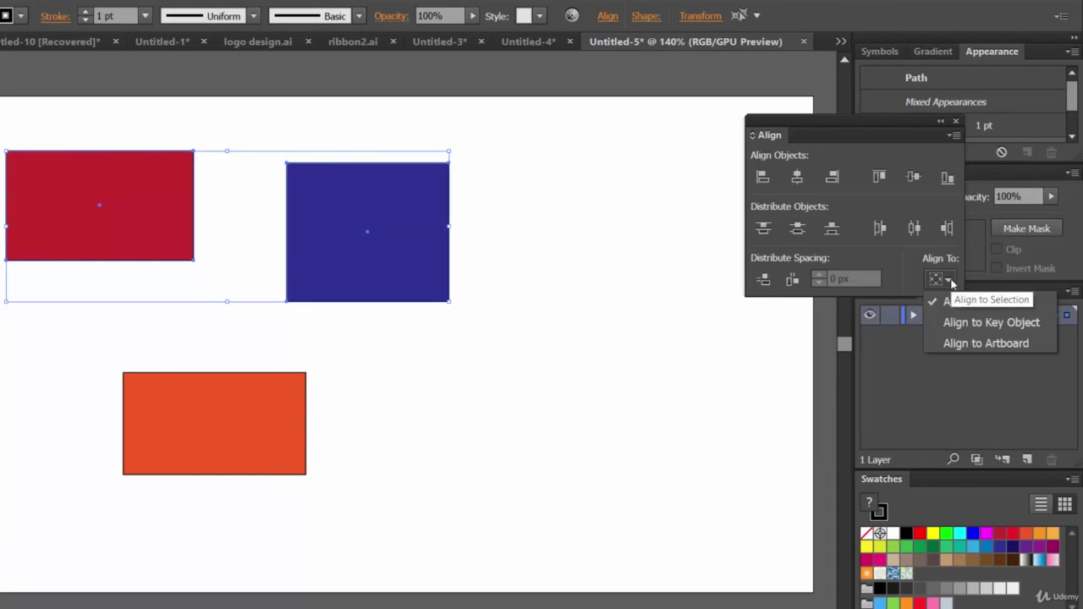
click(953, 325)
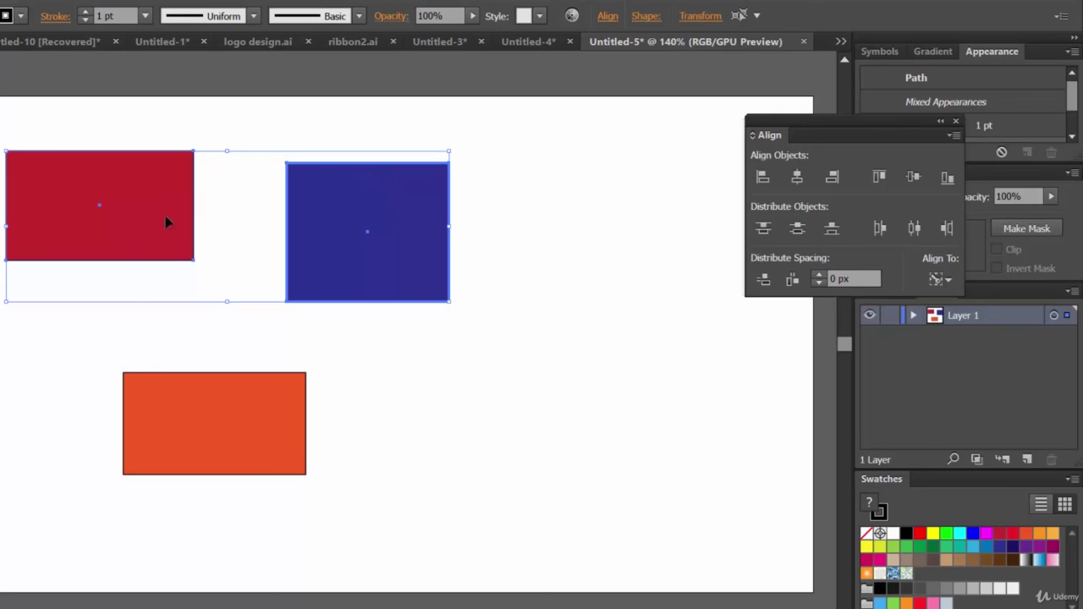
click(138, 225)
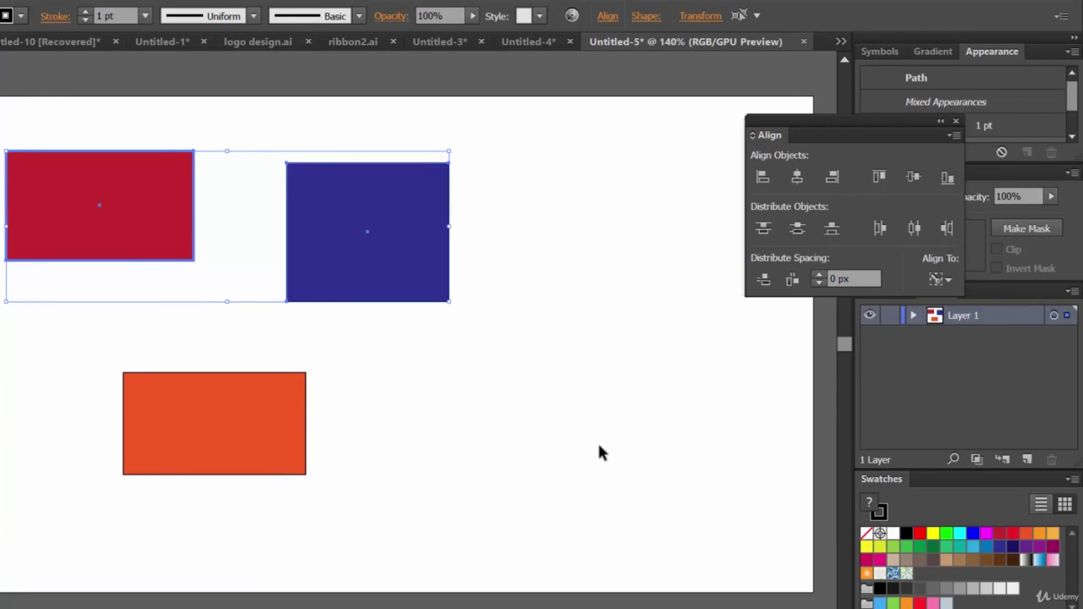
click(797, 178)
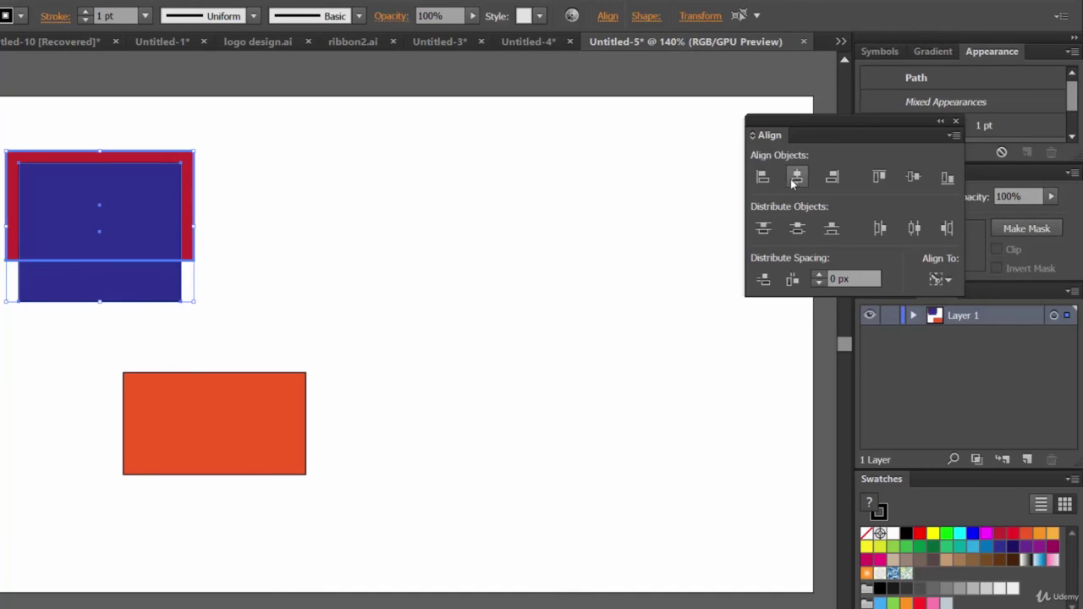
click(914, 176)
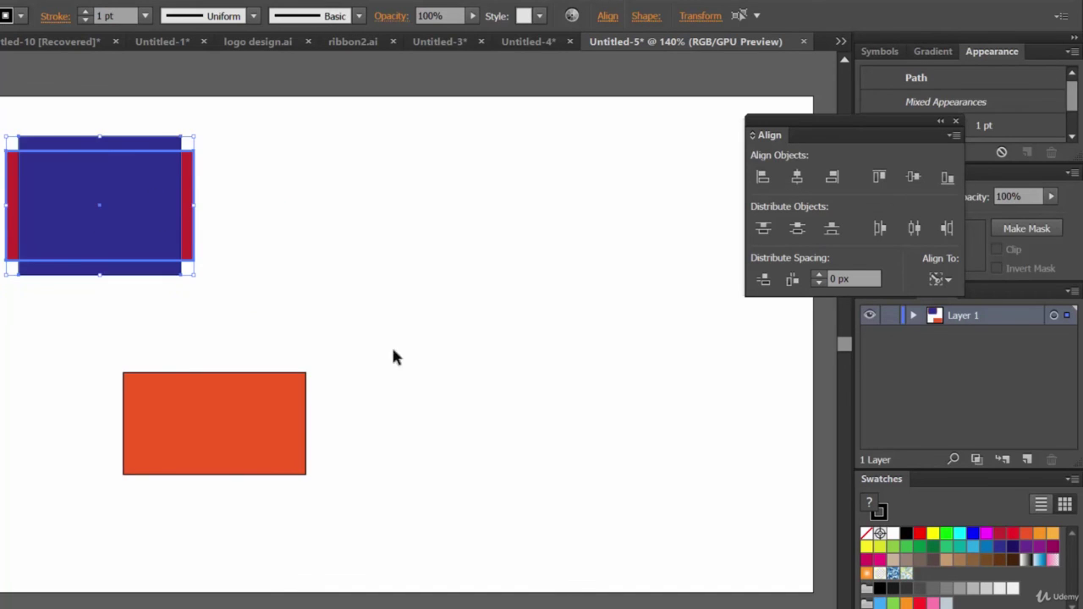
Draw two overlapping dark blue ellipses to the right of the rectangles, the second one lower and slightly smaller.
click(354, 287)
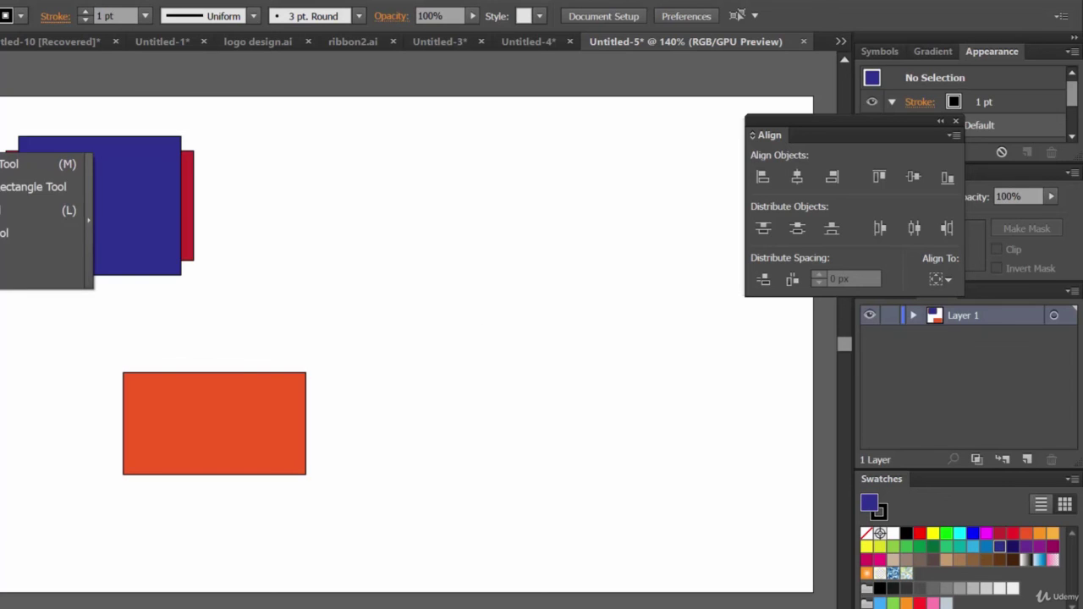
click(26, 184)
drag(314, 142, 566, 362)
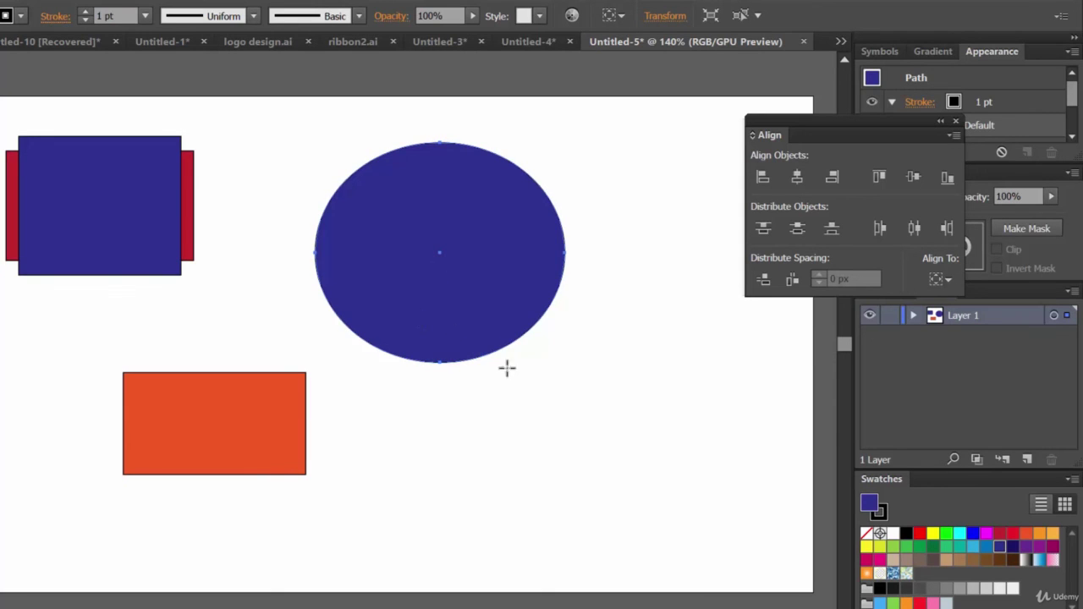
drag(420, 320, 644, 518)
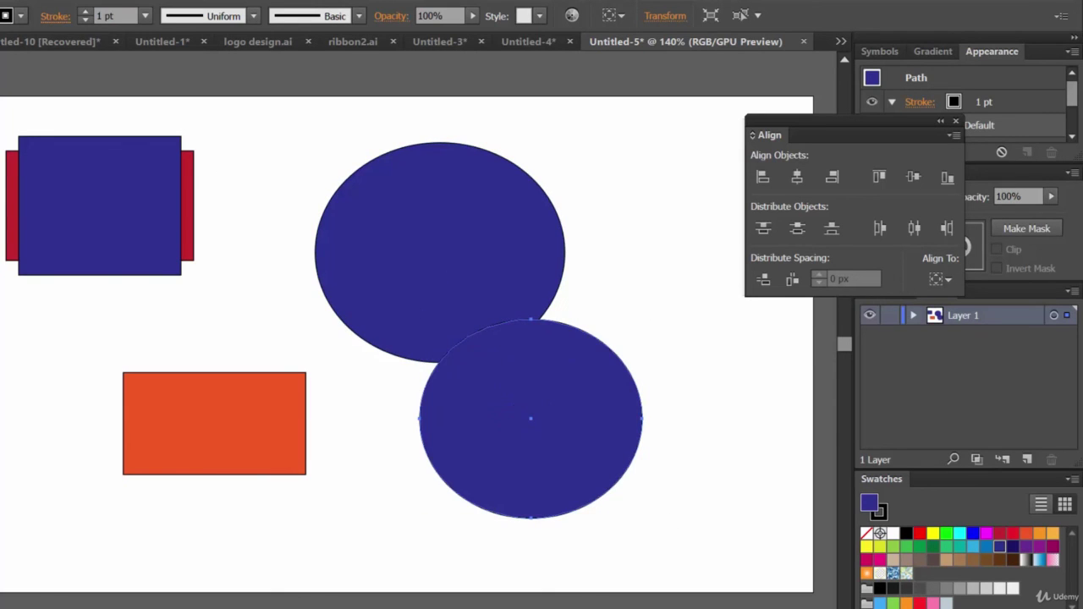
Fill the lower, smaller ellipse with dark red and deselect it.
click(21, 15)
click(7, 53)
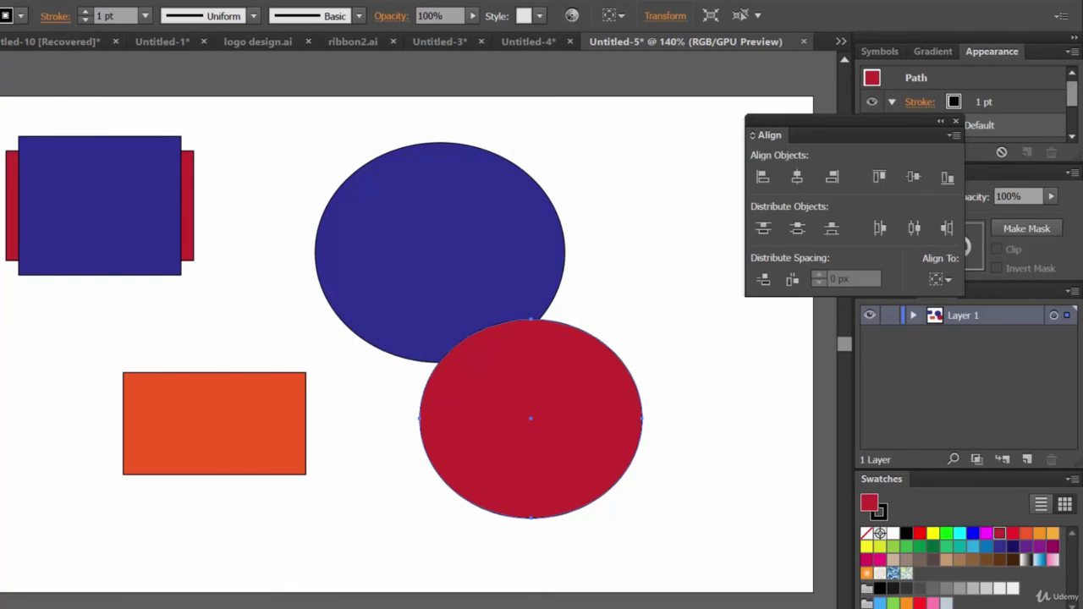
key(v)
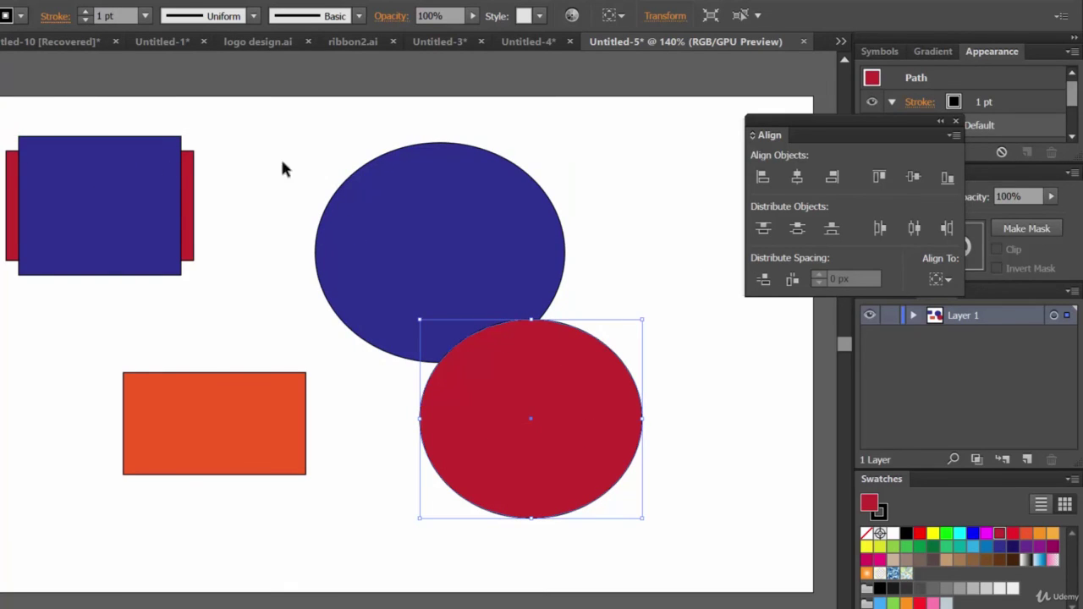
drag(612, 391, 644, 439)
click(725, 377)
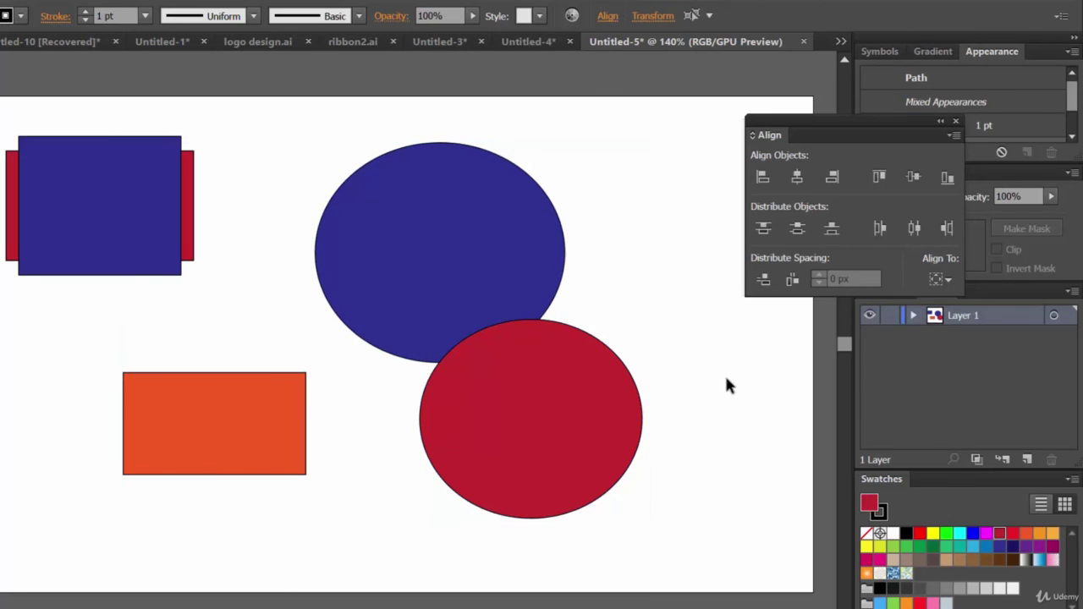
Align the red ellipse's horizontal and vertical centers to the blue ellipse, using the blue one as the key object.
drag(654, 516, 399, 124)
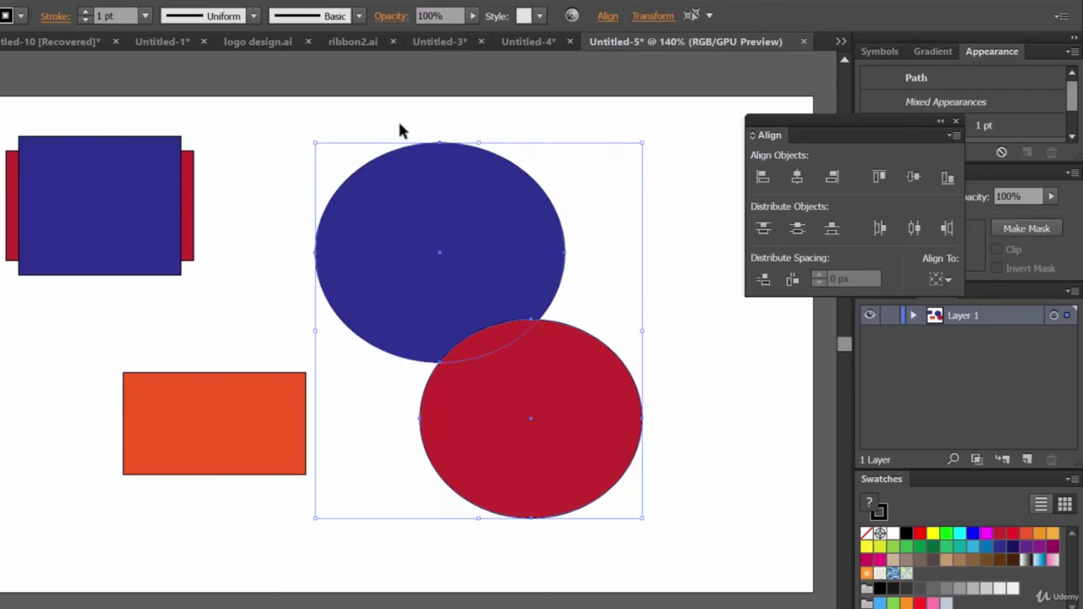
click(947, 280)
click(969, 327)
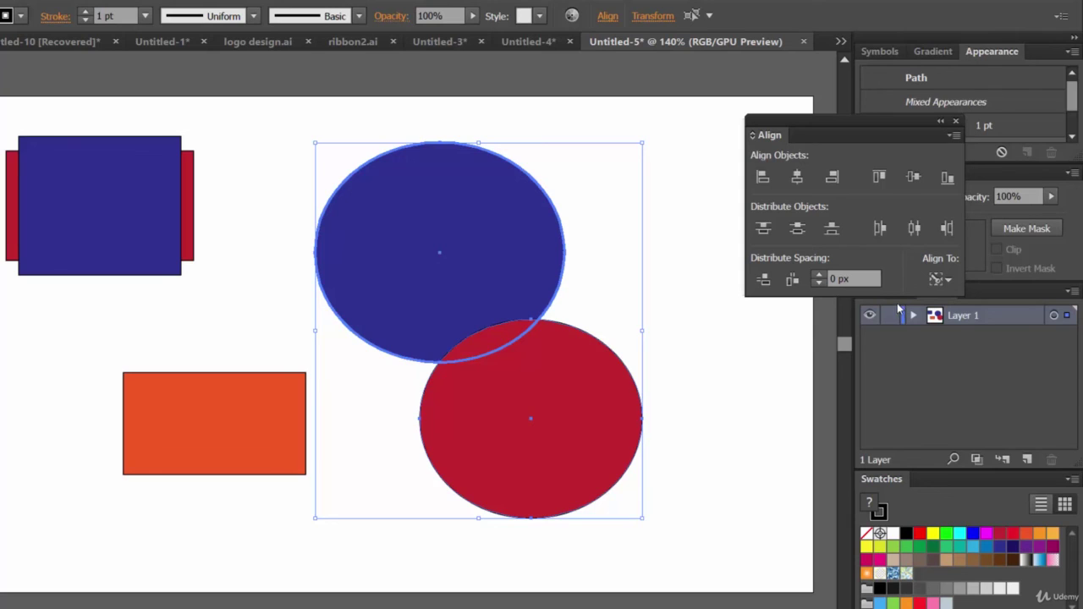
click(797, 177)
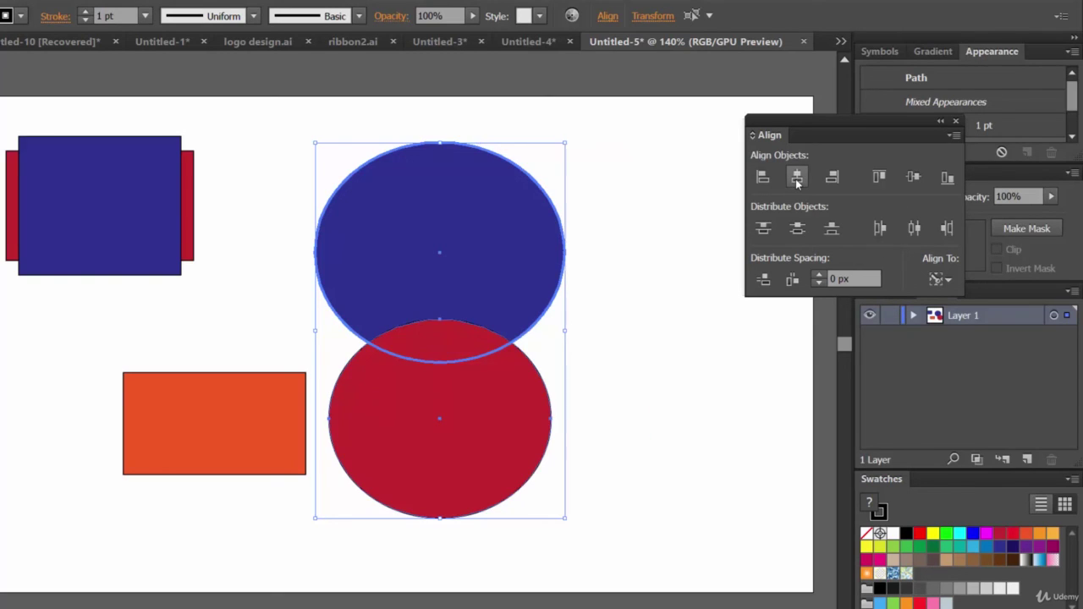
click(914, 177)
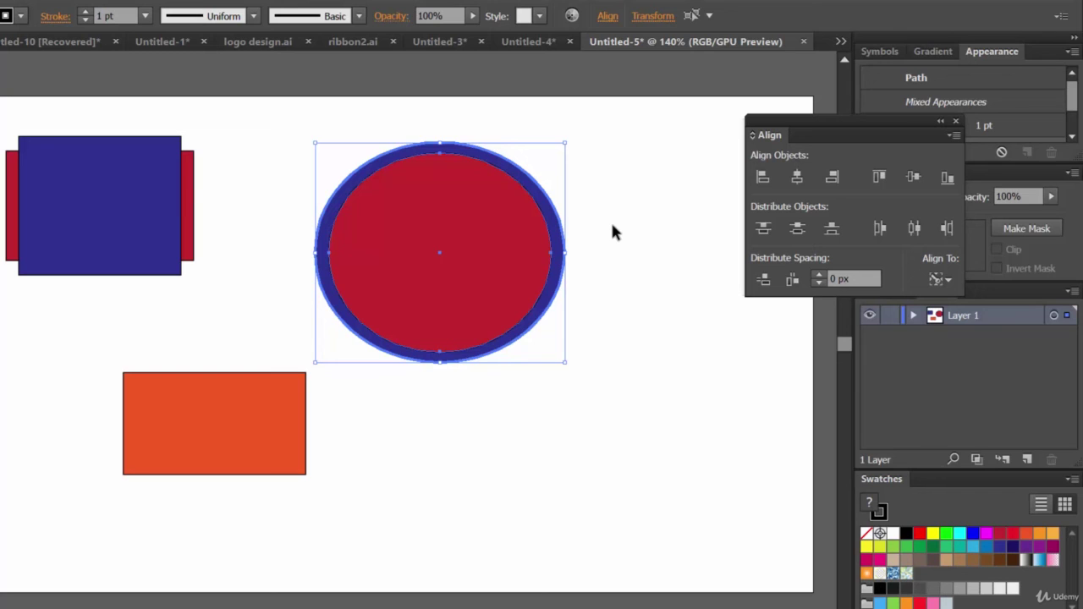
click(271, 0)
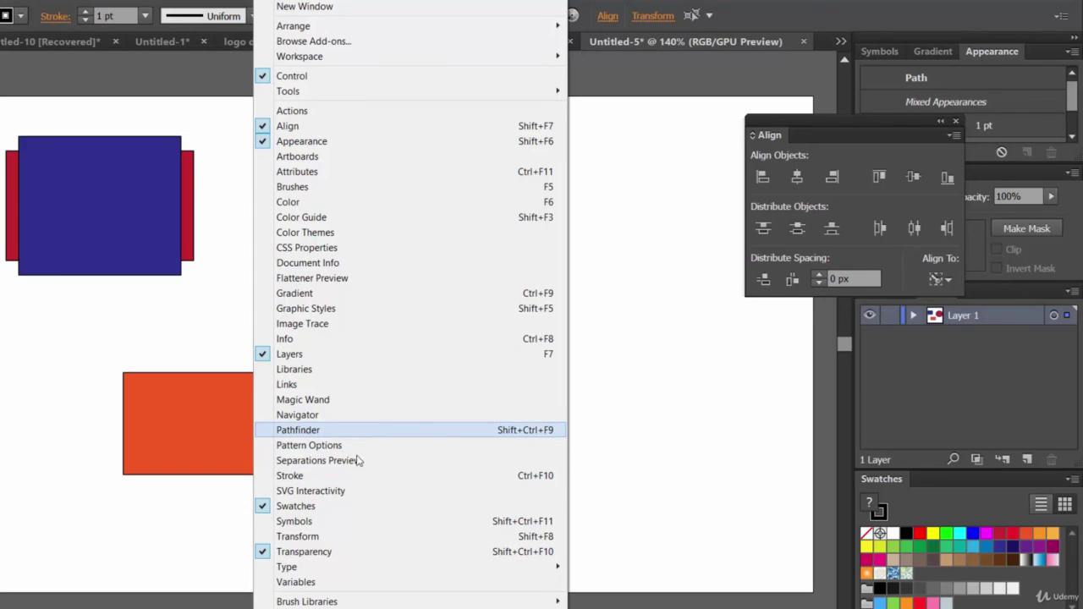
click(641, 242)
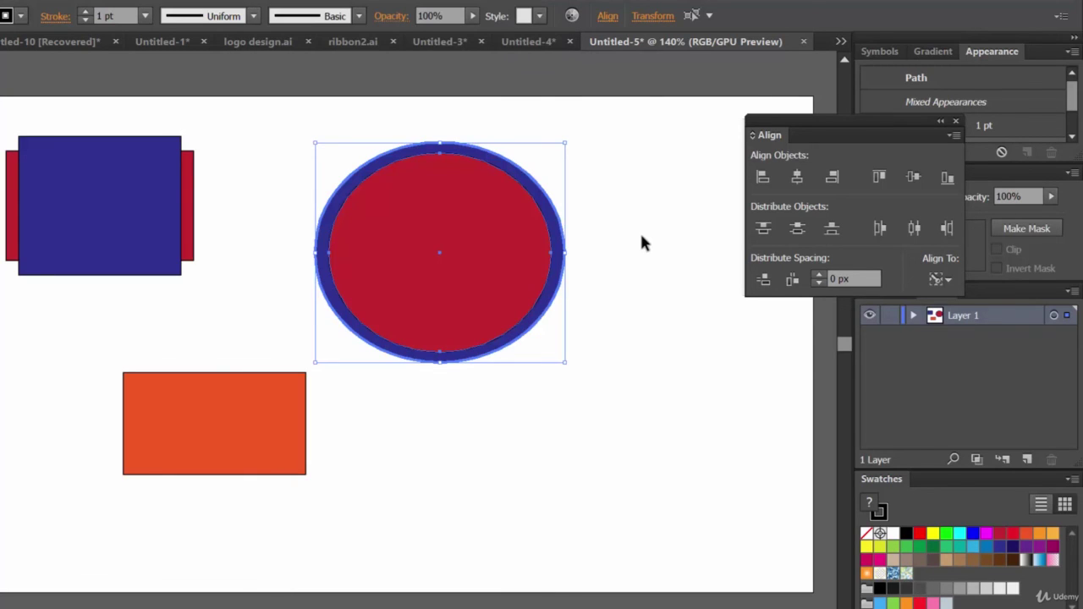